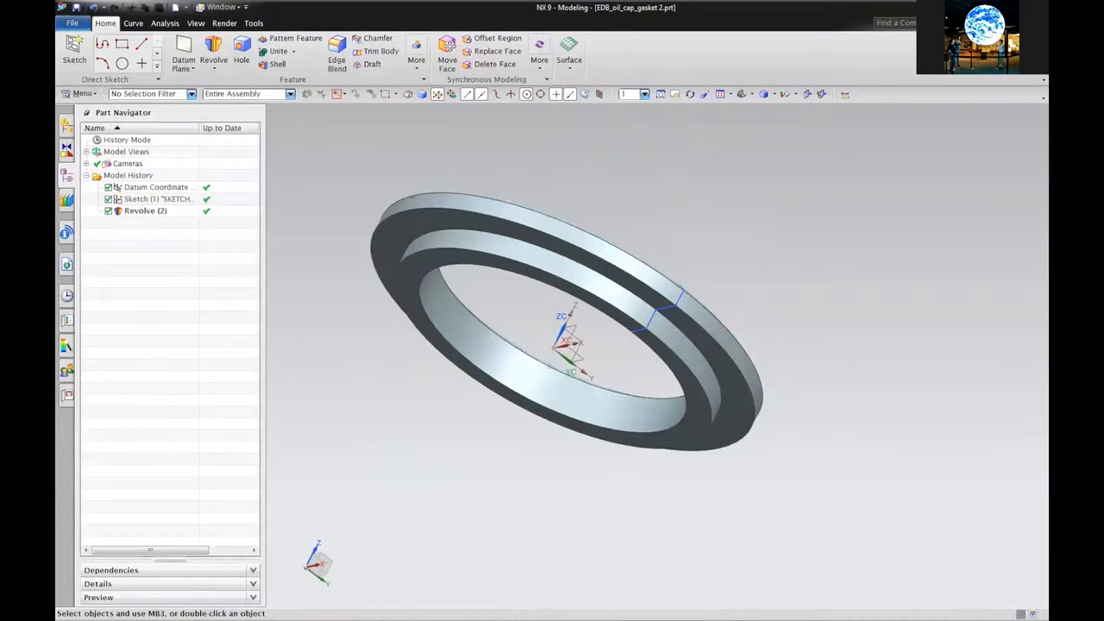
Start a new part from the millimetre Model template and enter EDB_Oil_Cap_Gasket as its name
left_click(73, 23)
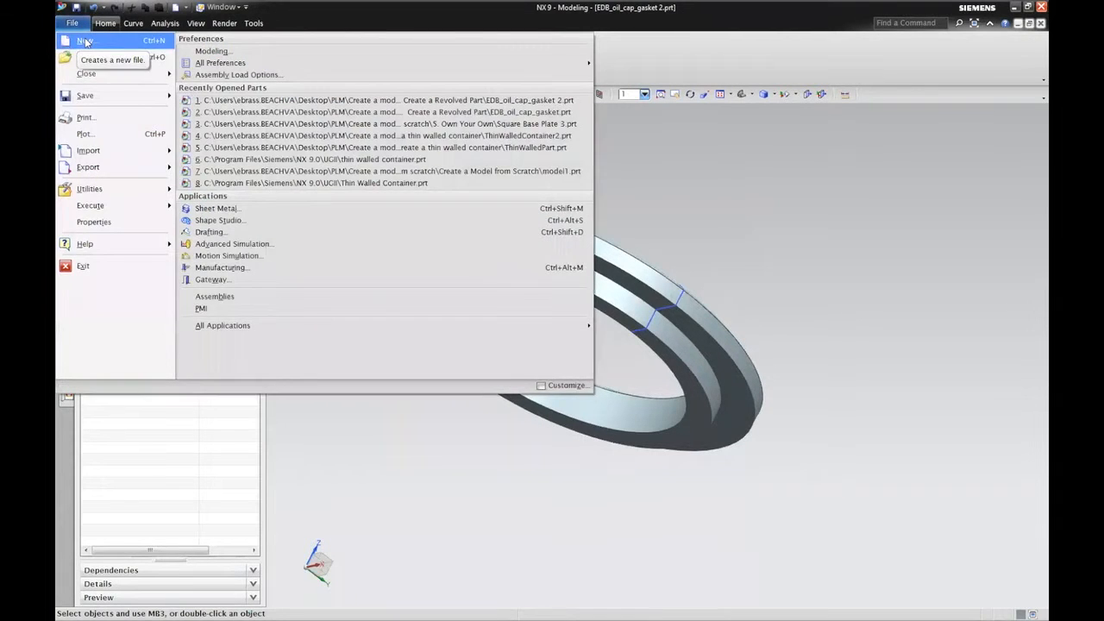
left_click(84, 40)
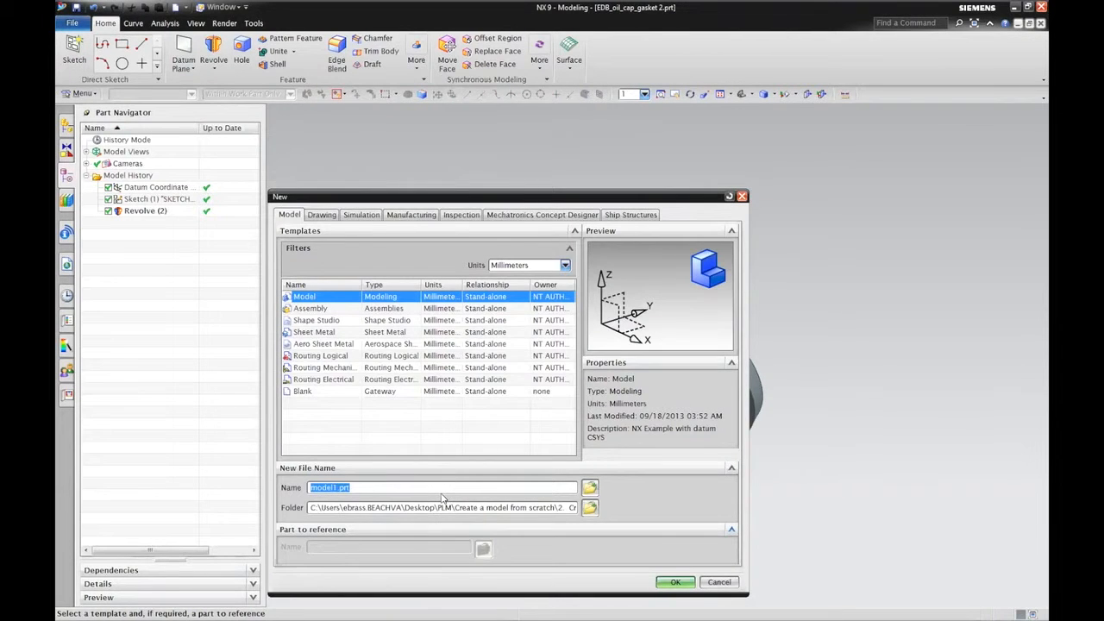
type("EDB_Oil_Cap_Gasket")
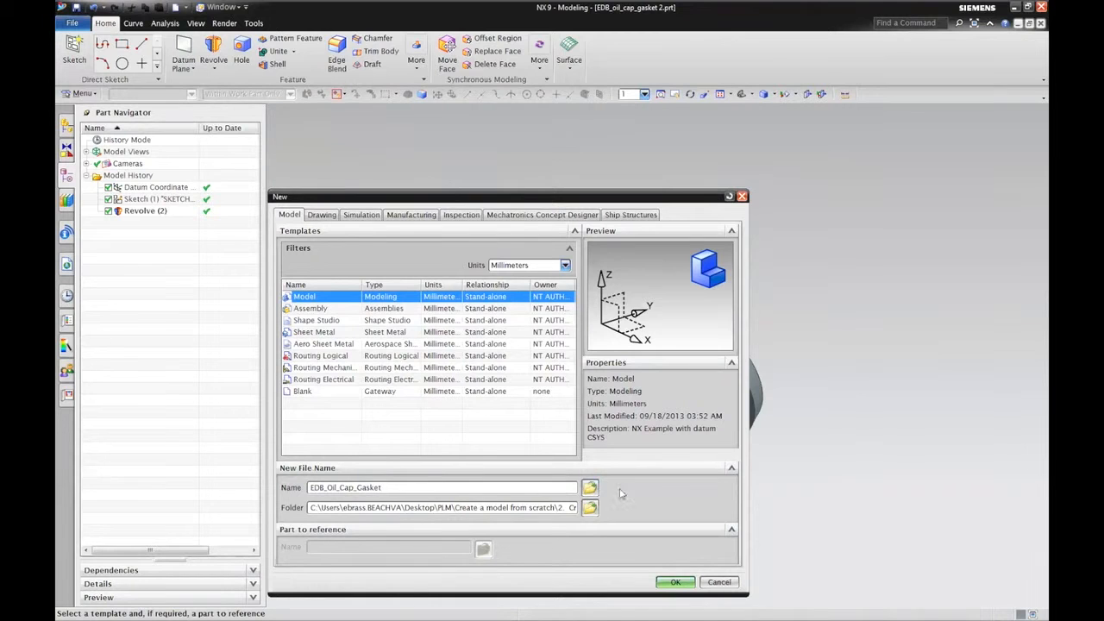
Browse from the Desktop through PLM and Create a model from scratch to the 2. Create a Revolved Part folder as the save location
left_click(589, 489)
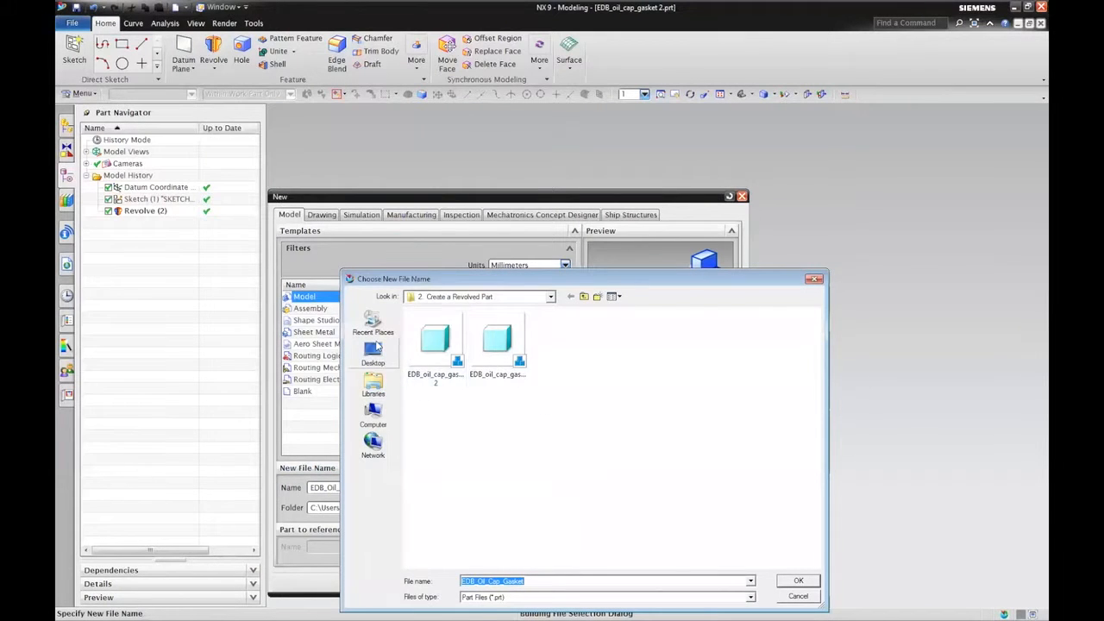
left_click(373, 354)
double_click(565, 357)
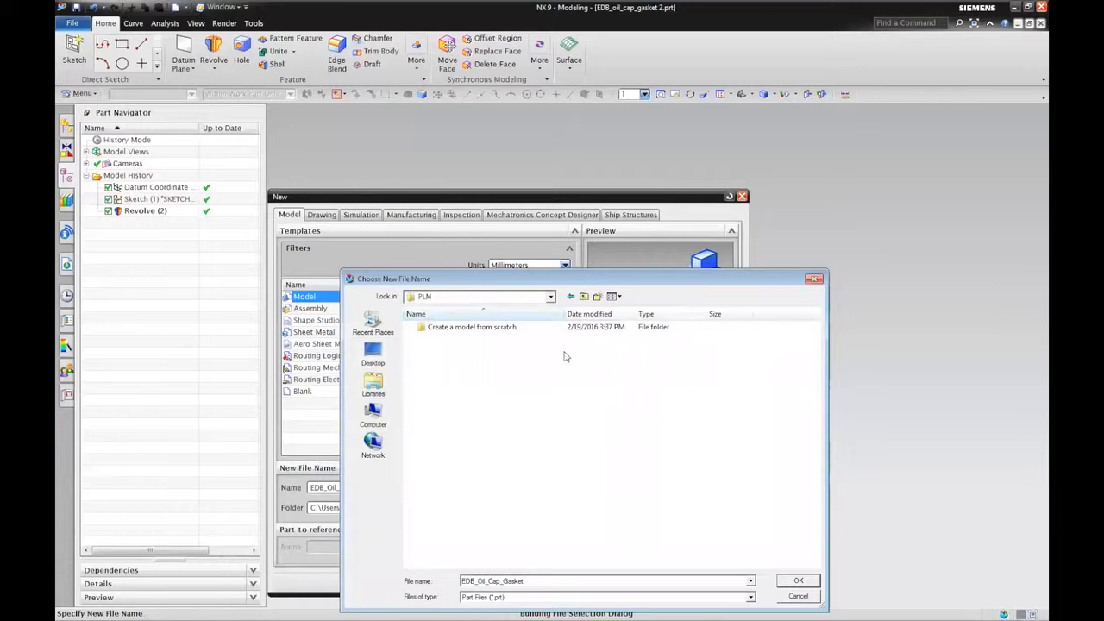
double_click(466, 328)
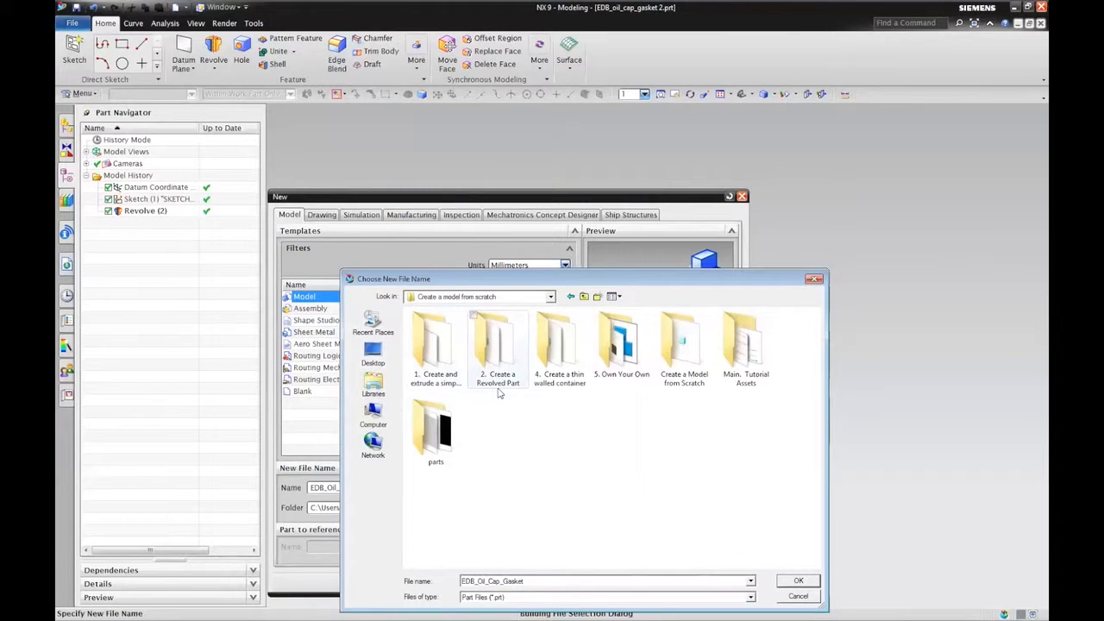
double_click(496, 344)
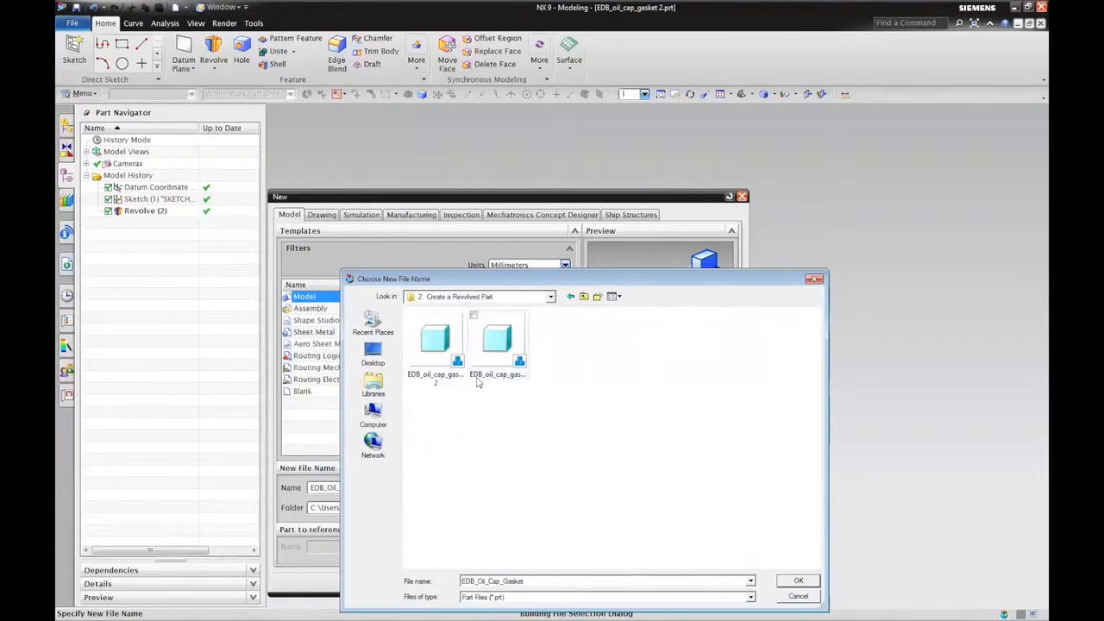
Change the new file's name to EDB_Oil_Cap_Gasket 3 and create the part
double_click(621, 580)
key("End")
type("3")
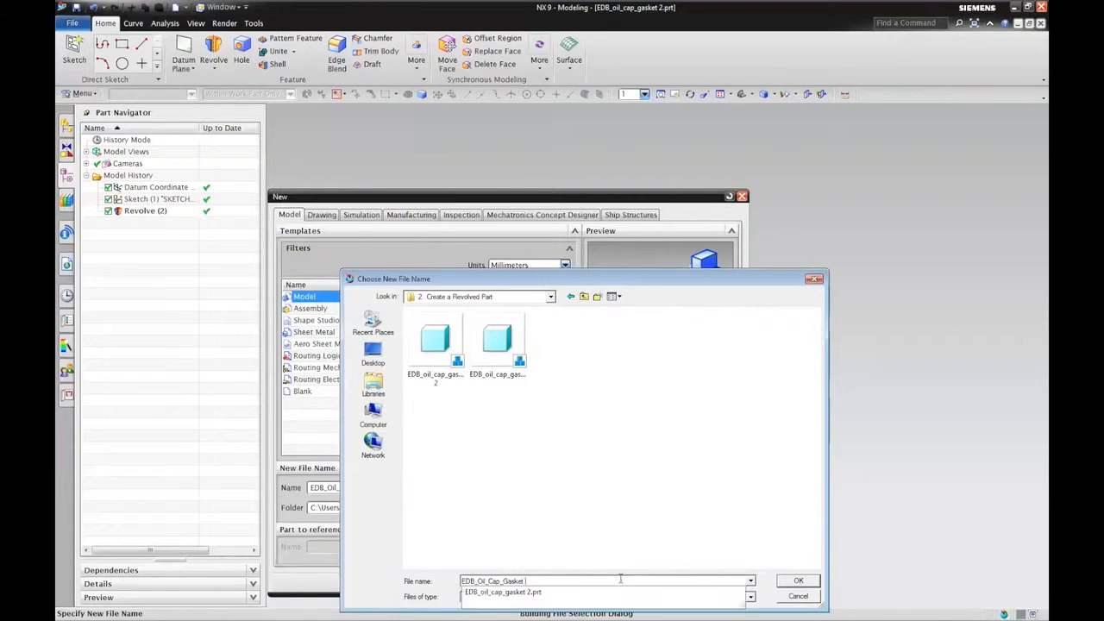
left_click(786, 584)
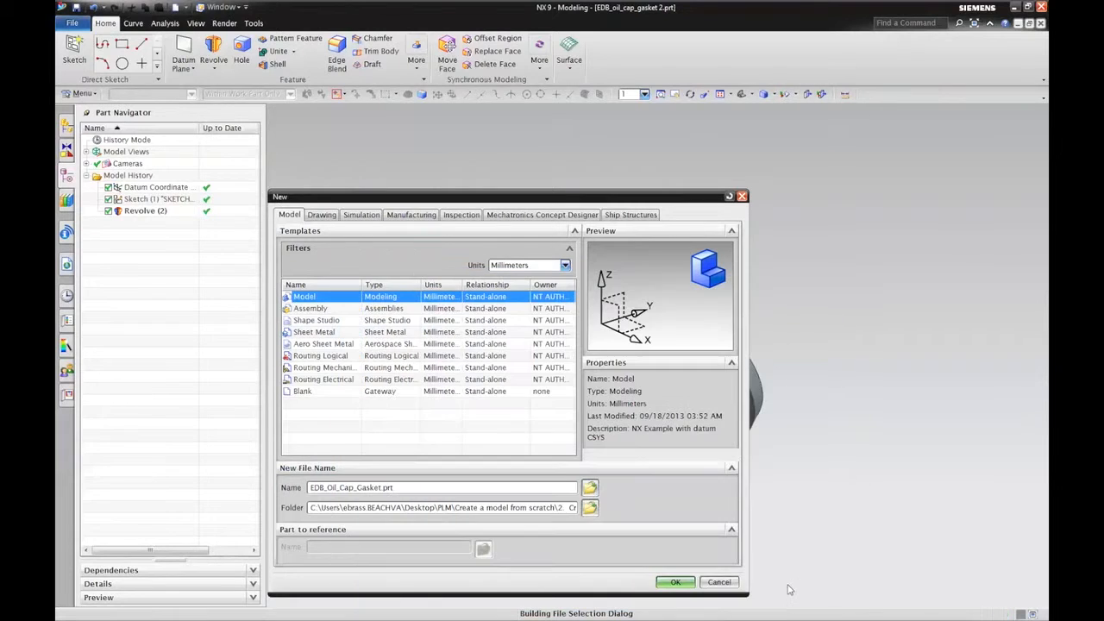
left_click(678, 583)
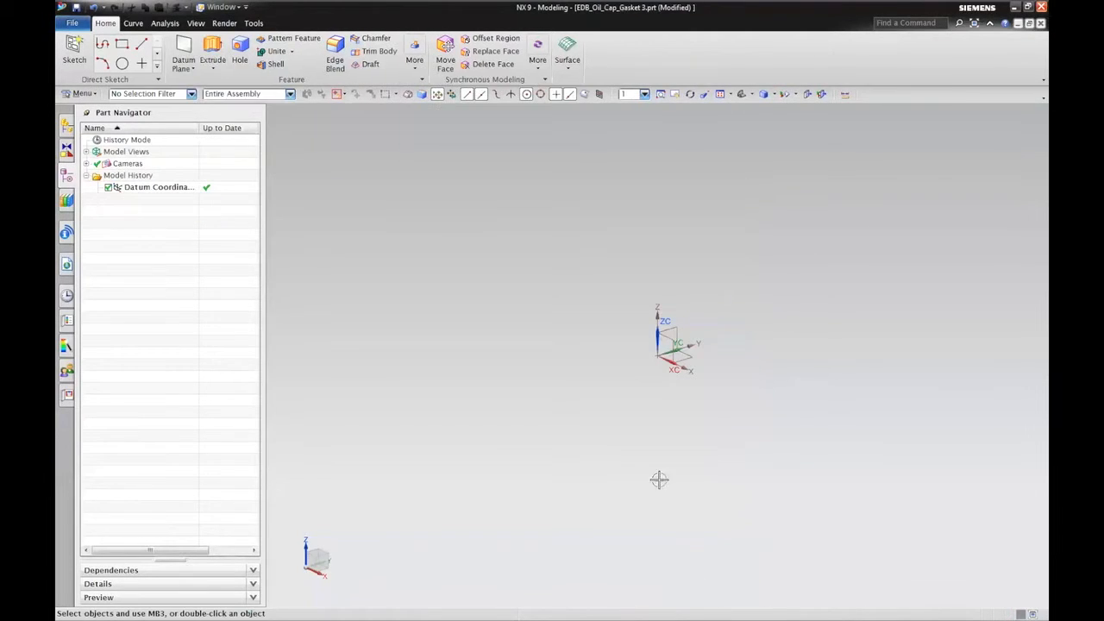
Orient the view to Front and start a Profile sketch on the XZ datum plane
right_click(453, 289)
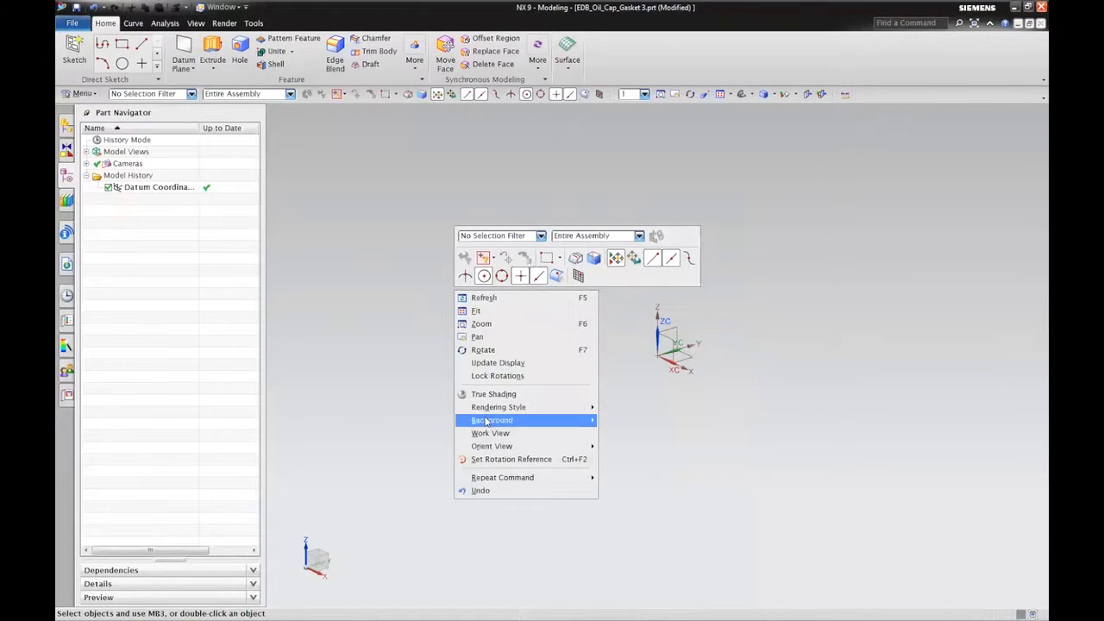
mouse_move(488, 447)
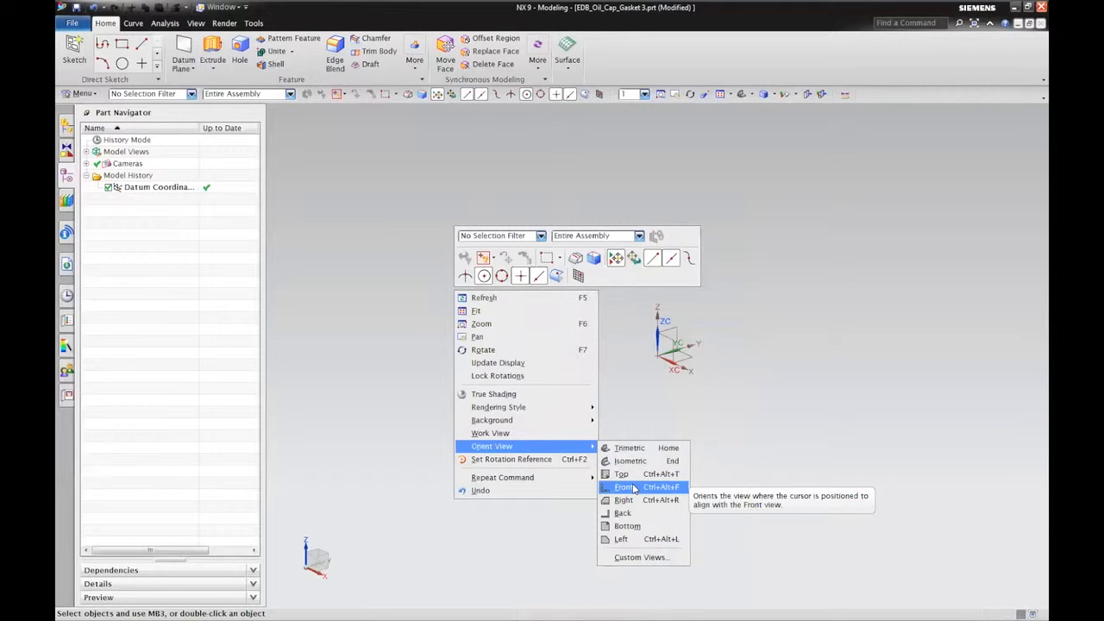
left_click(632, 488)
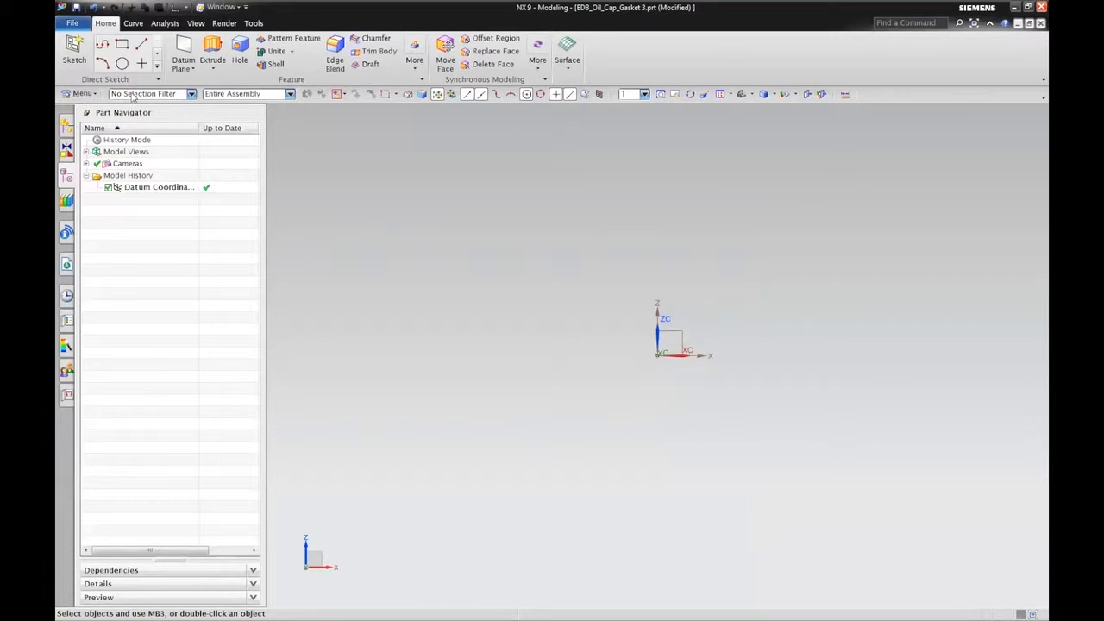
left_click(102, 46)
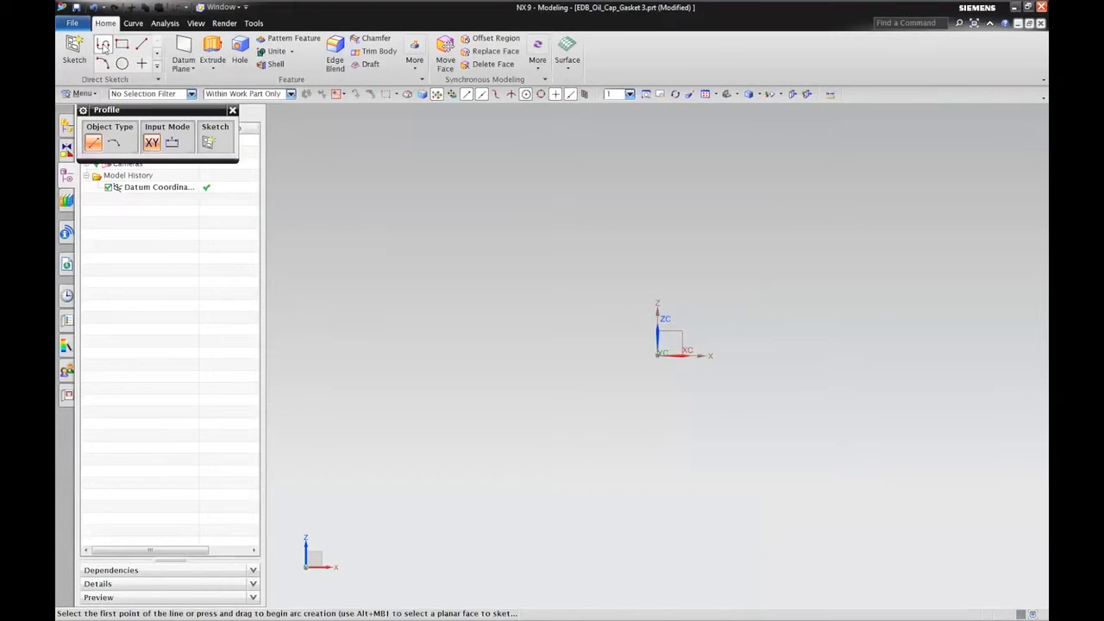
left_click(674, 336, "alt")
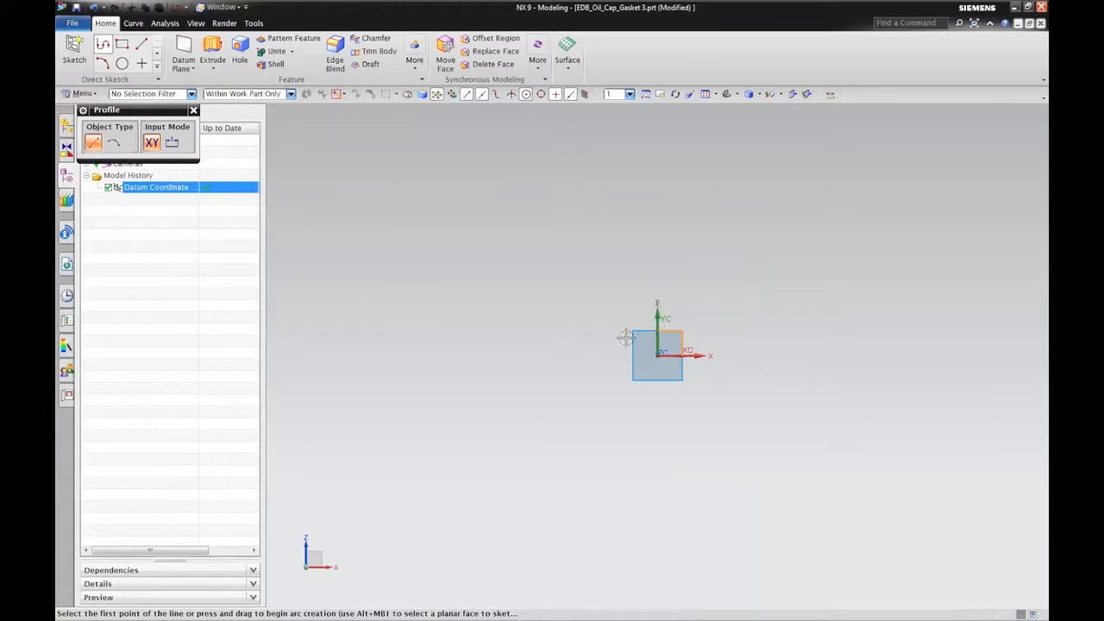
Draw a closed stepped profile about 47 mm wide and 26 mm high, starting about 42 mm right of and 6 mm above the origin
left_click(750, 343)
left_click(810, 342)
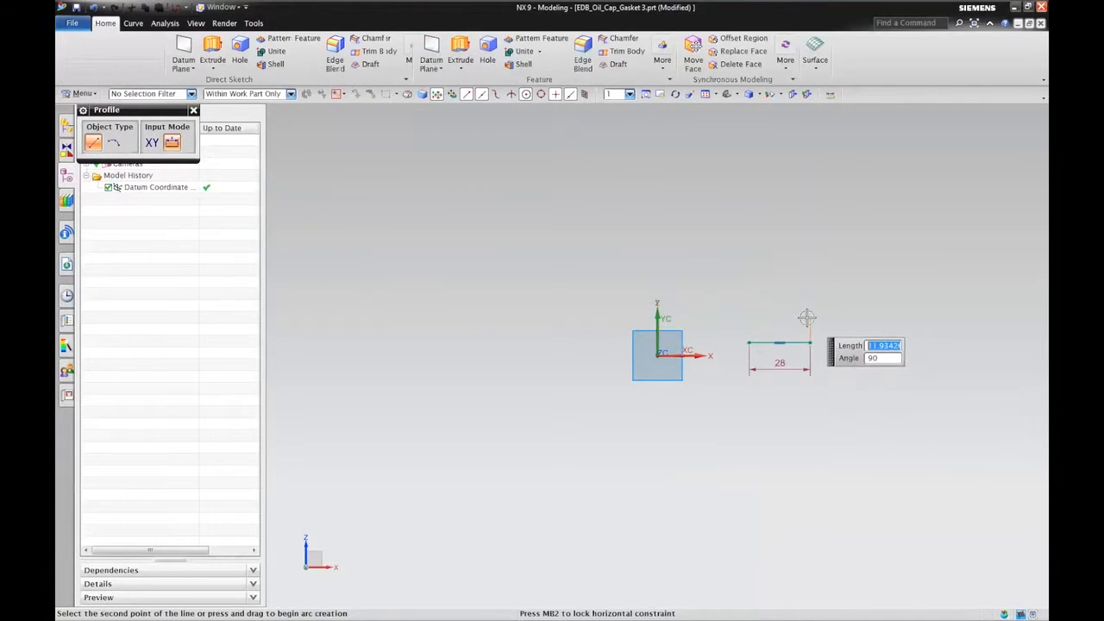
left_click(849, 287)
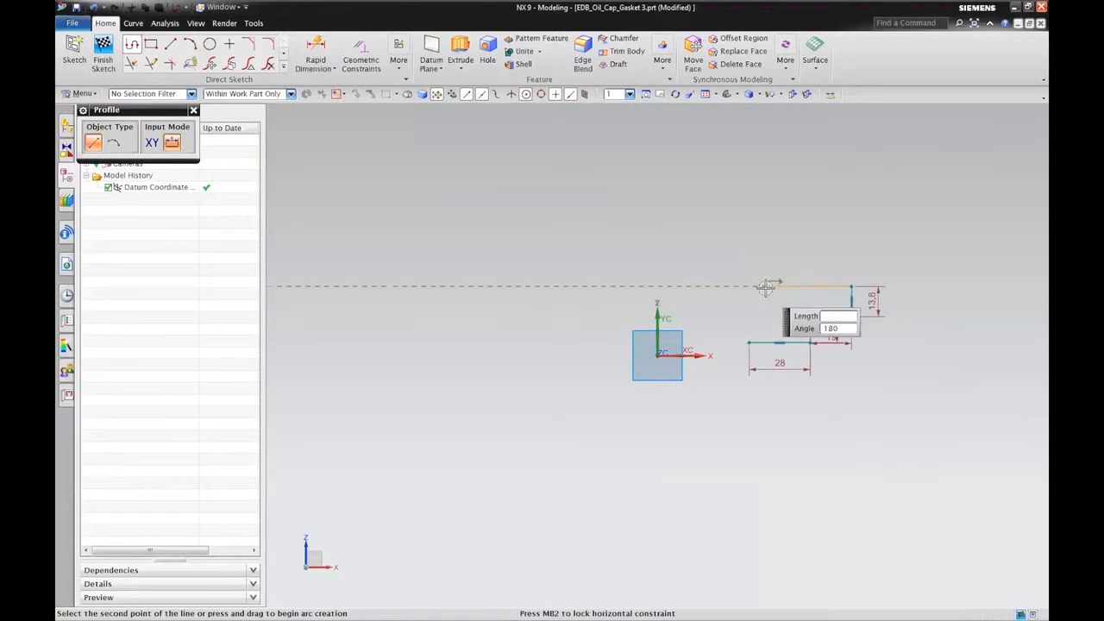
left_click(750, 286)
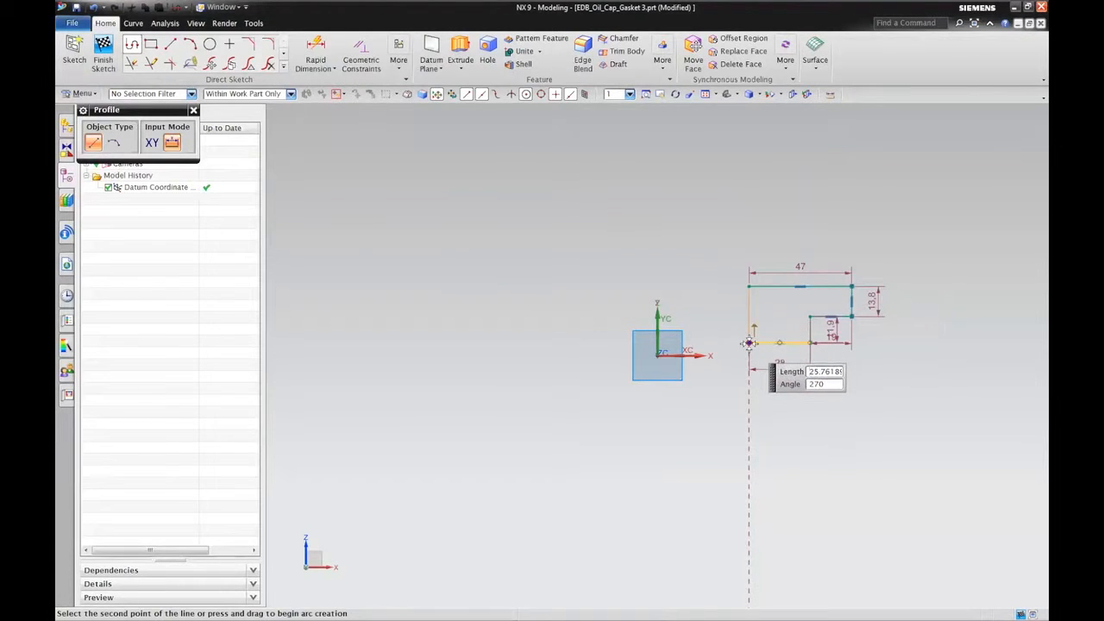
left_click(750, 342)
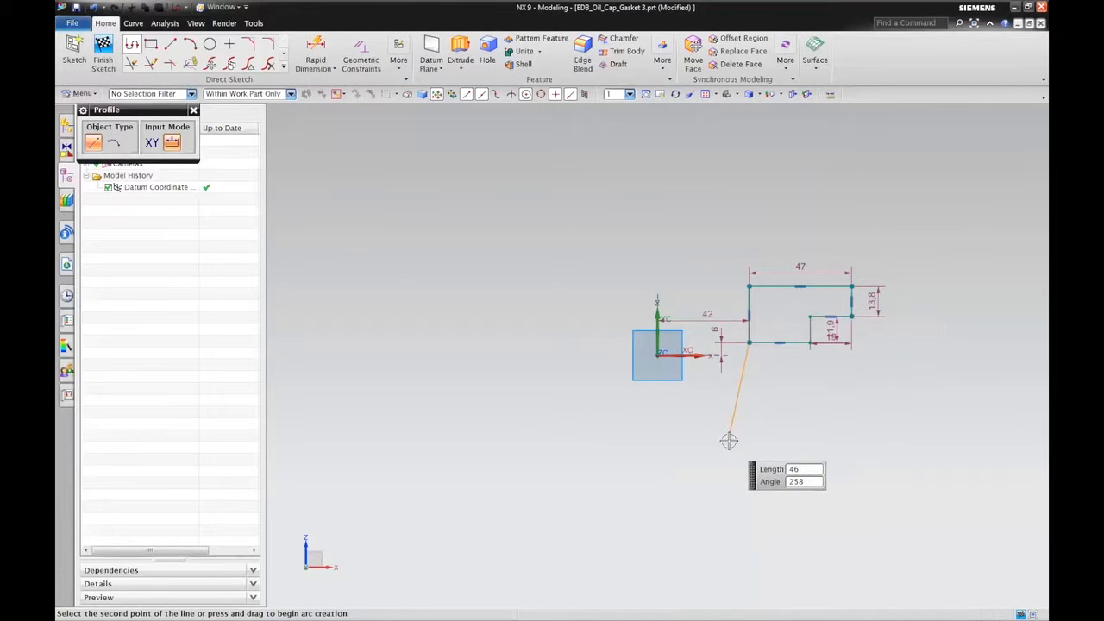
key("Escape")
key("Escape")
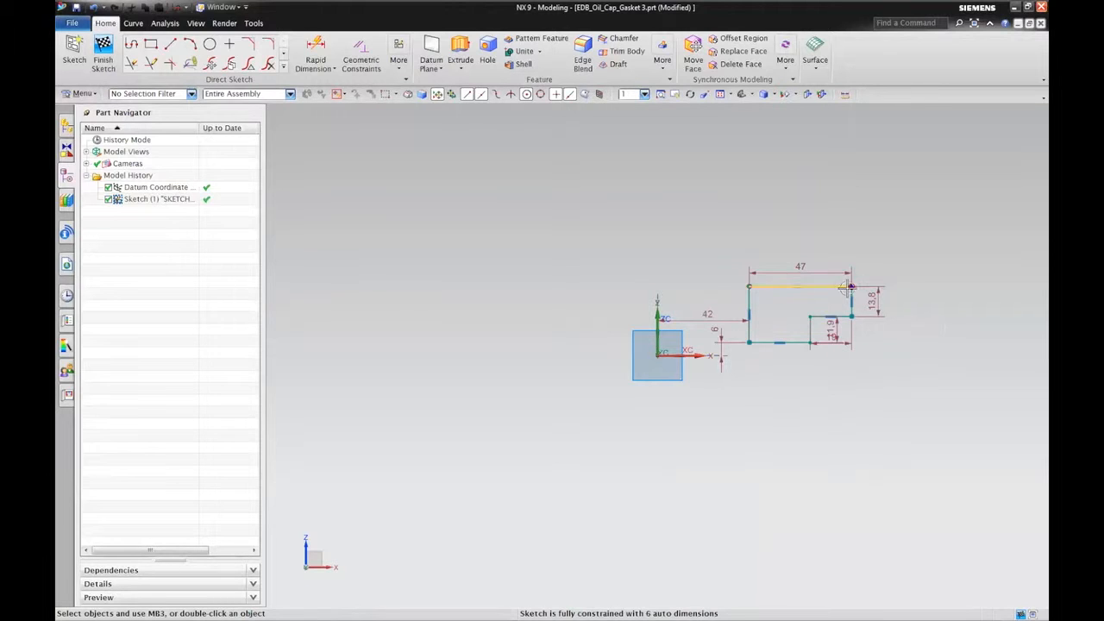
Draw a three-point arc bulging upward between the ends of the profile's top line, with a radius of about 28 mm
left_click(191, 45)
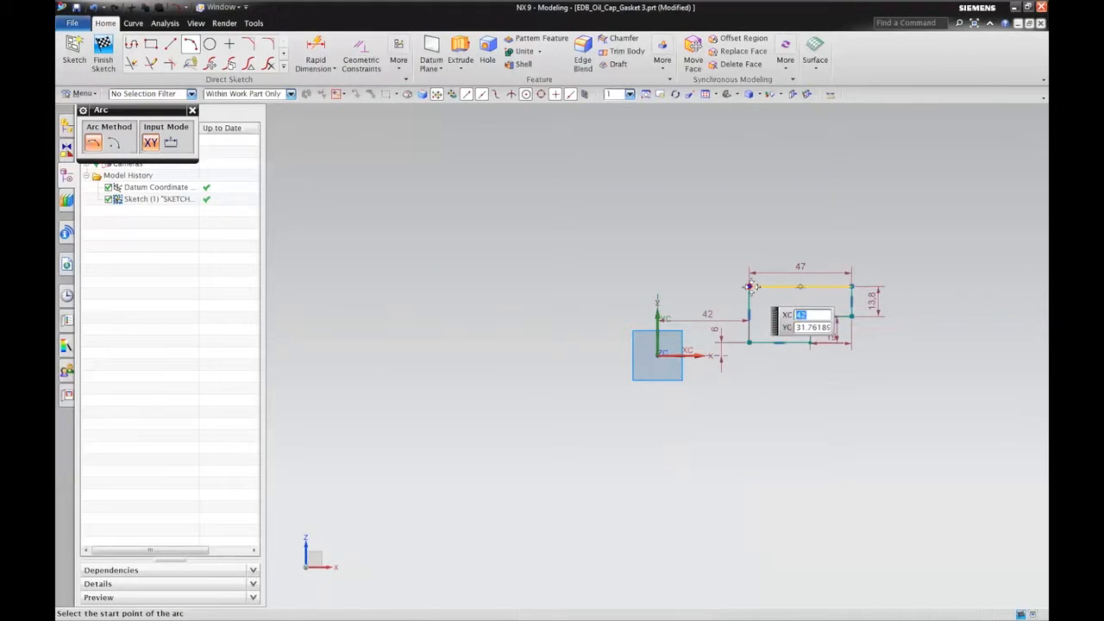
left_click(749, 286)
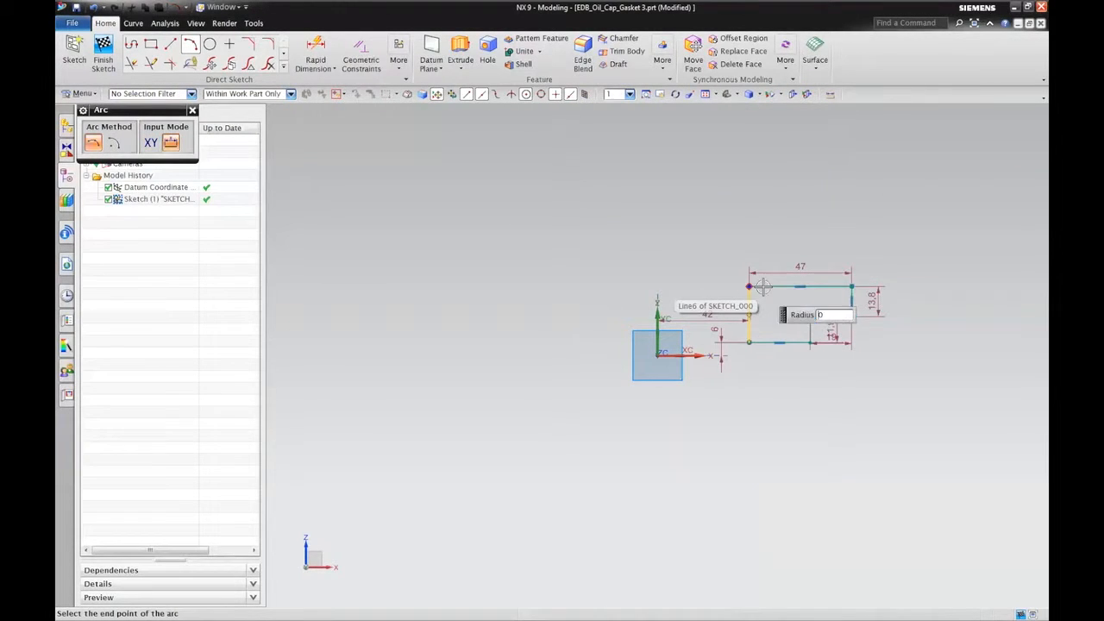
left_click(851, 287)
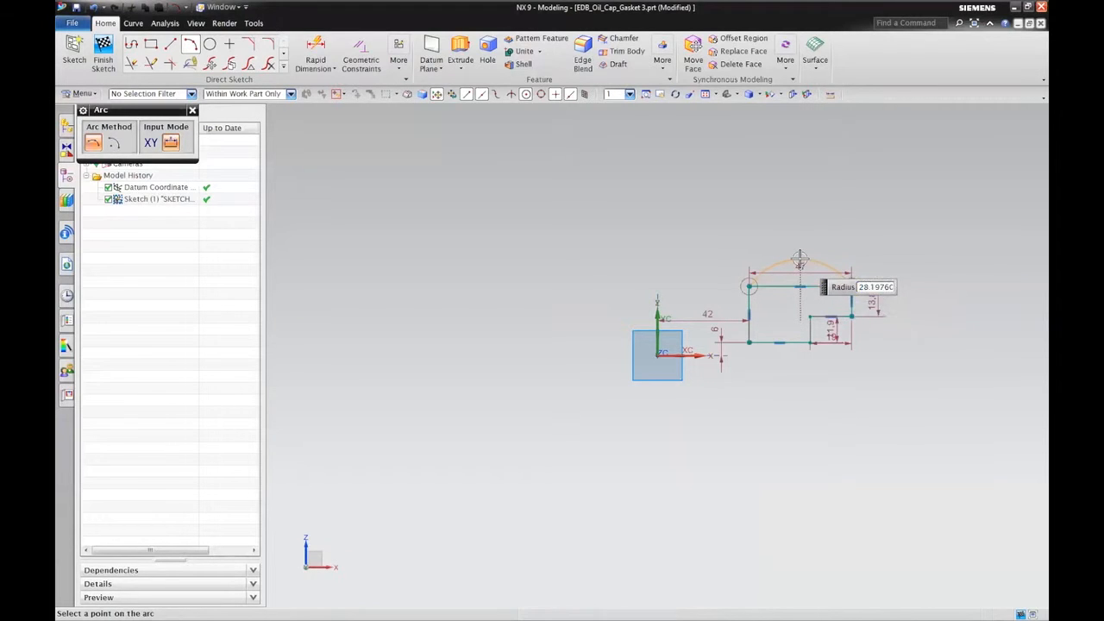
left_click(800, 259)
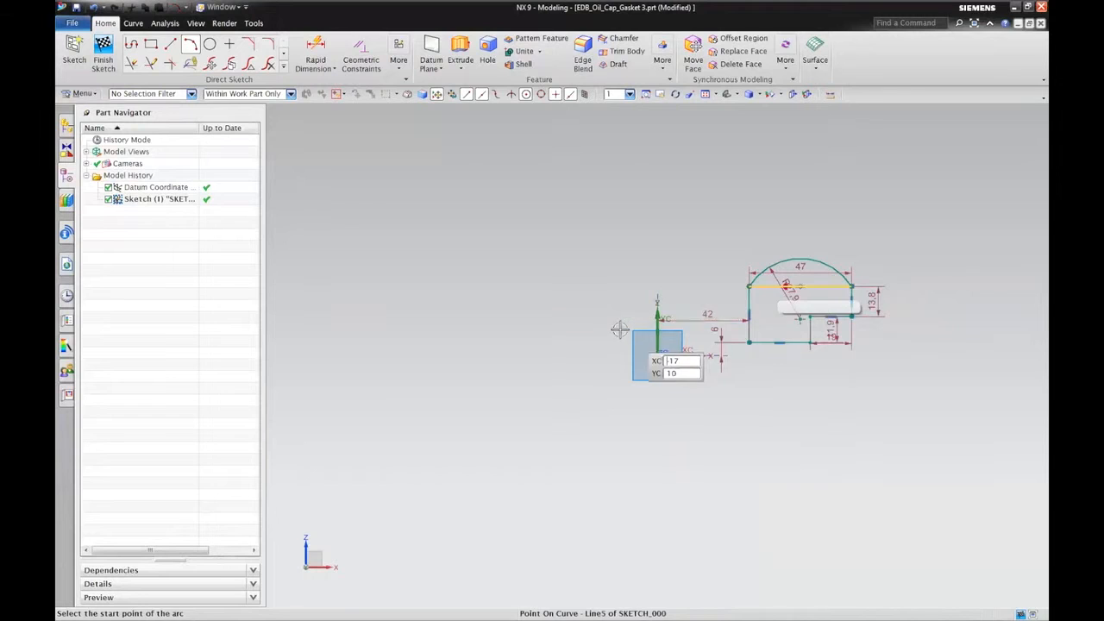
key("Escape")
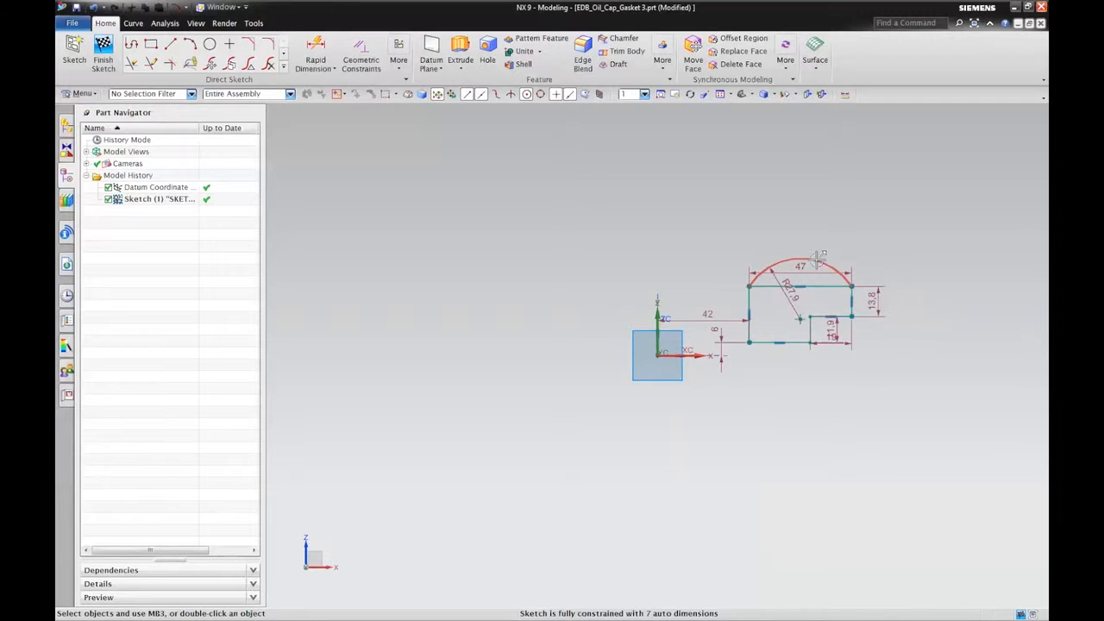
Convert the straight line beneath the arc to a reference line
left_click(826, 281)
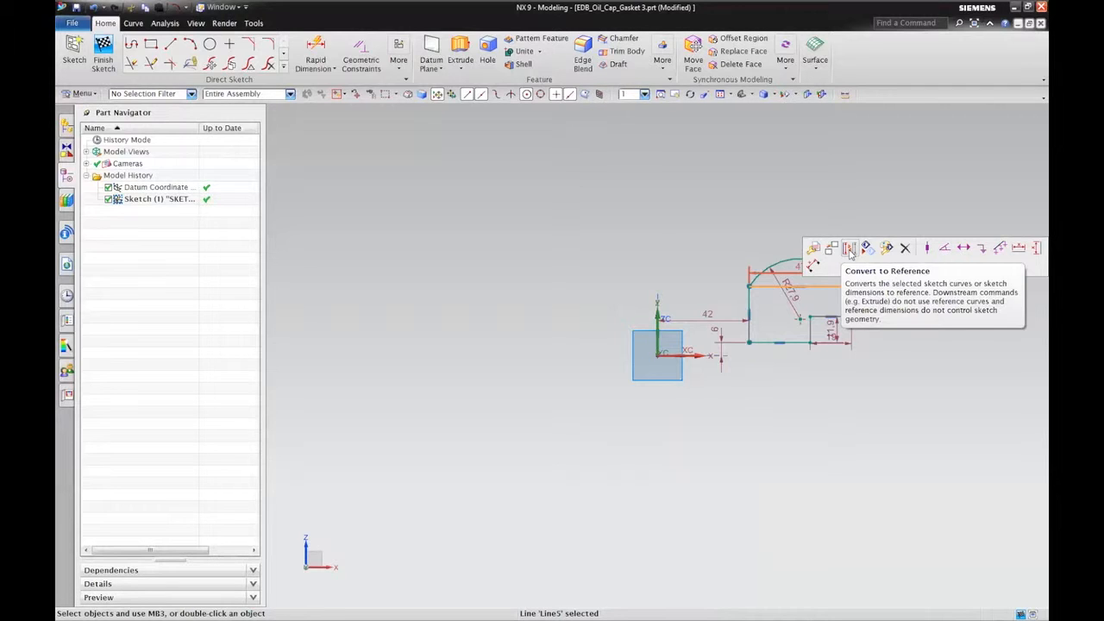
left_click(850, 249)
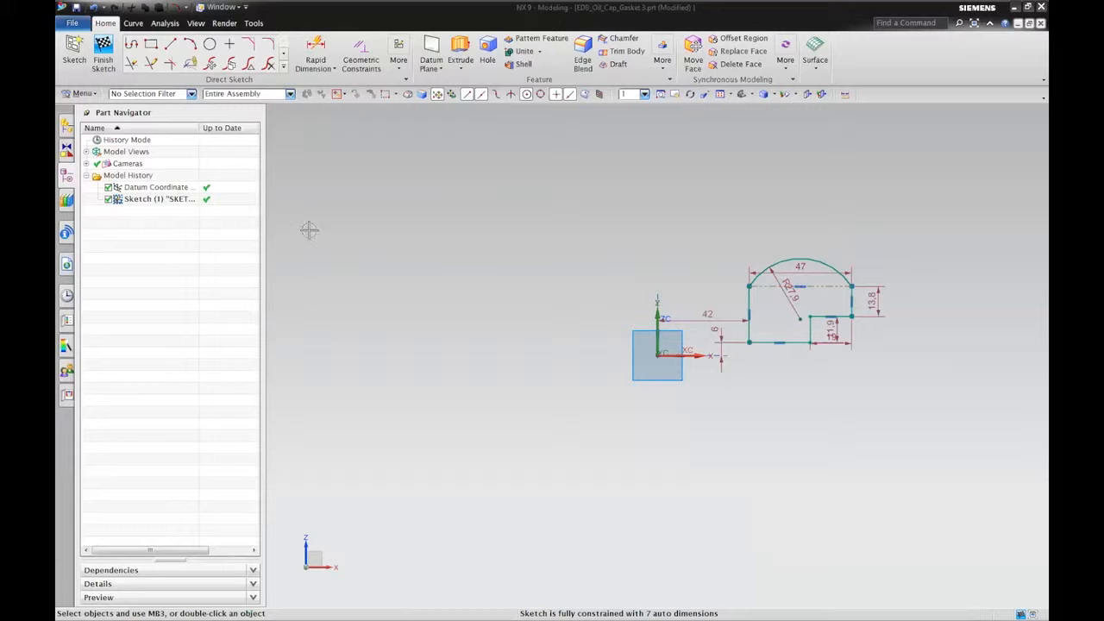
left_click(320, 182)
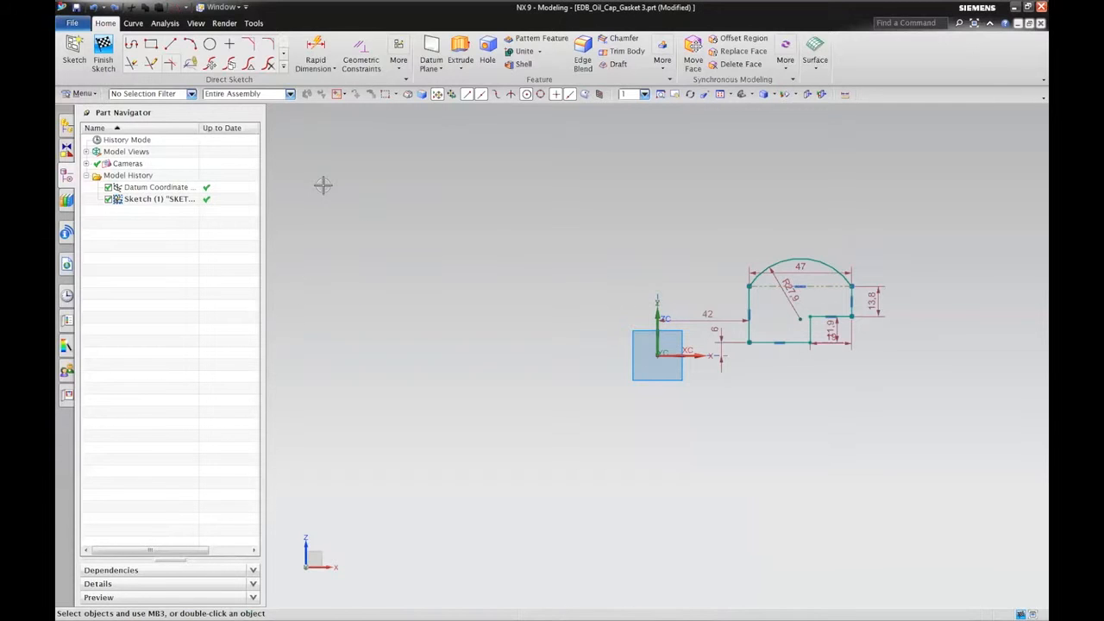
Apply a Collinear constraint between the profile's bottom line and the horizontal X axis
left_click(359, 50)
left_click(138, 171)
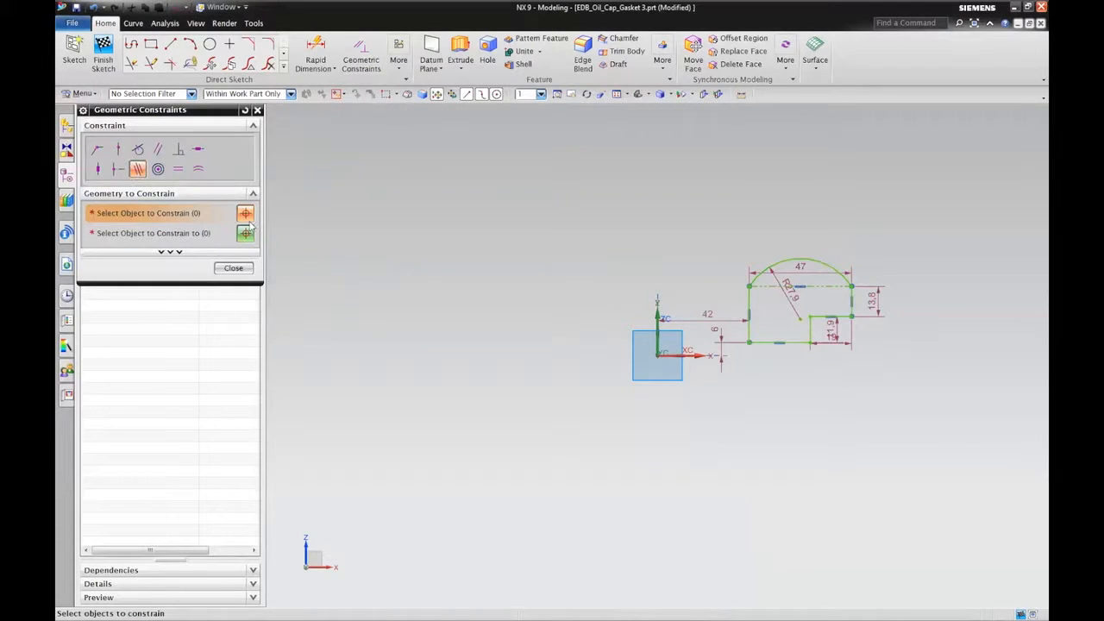
left_click(772, 342)
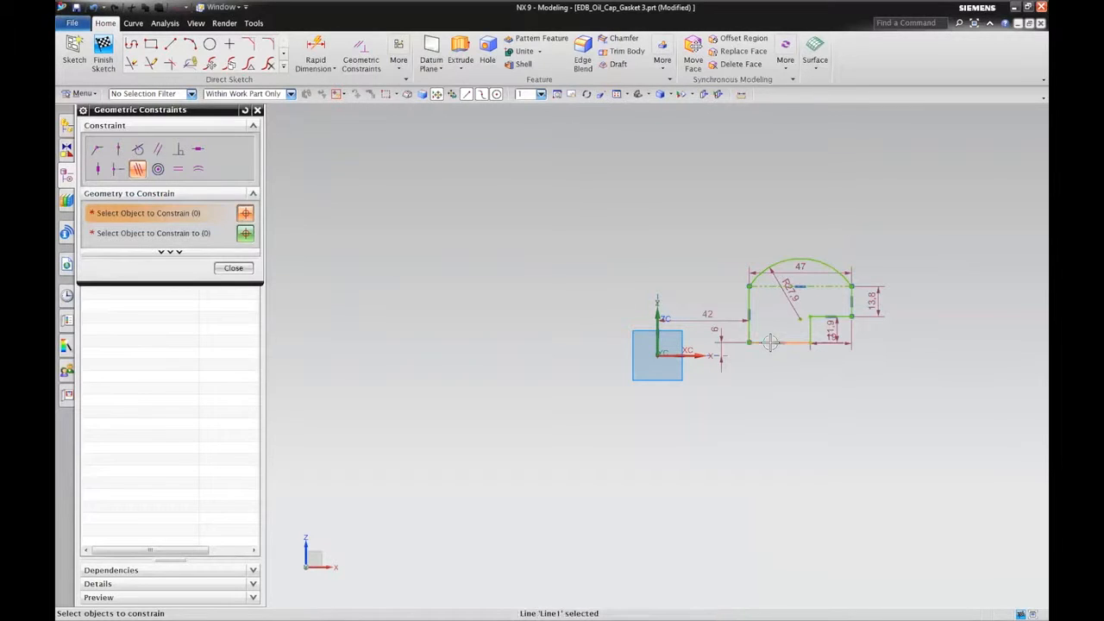
left_click(246, 235)
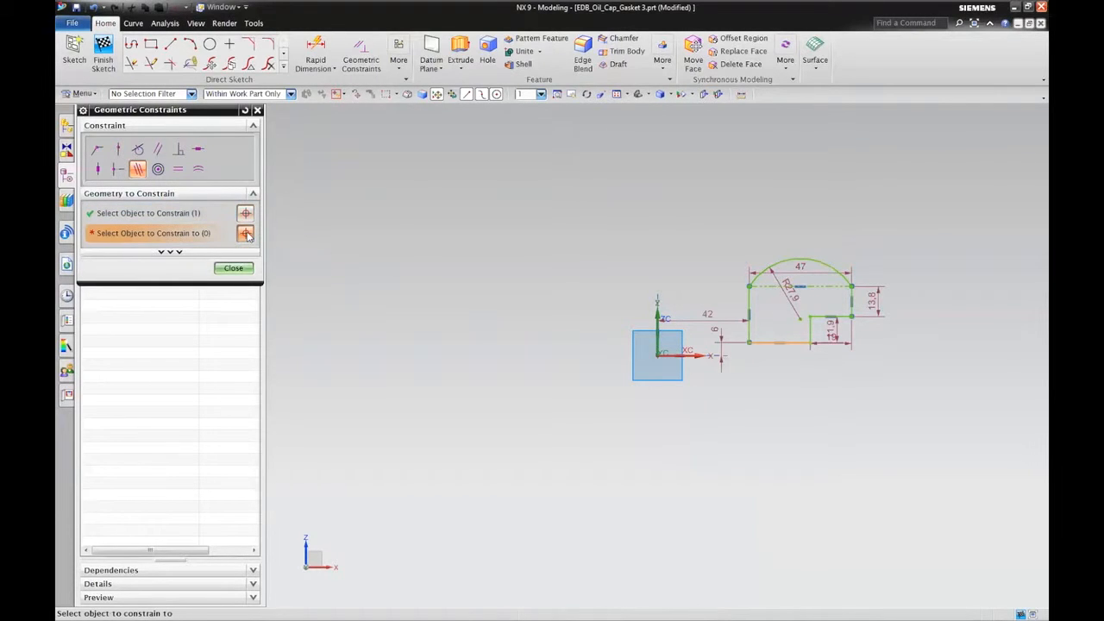
left_click(692, 354)
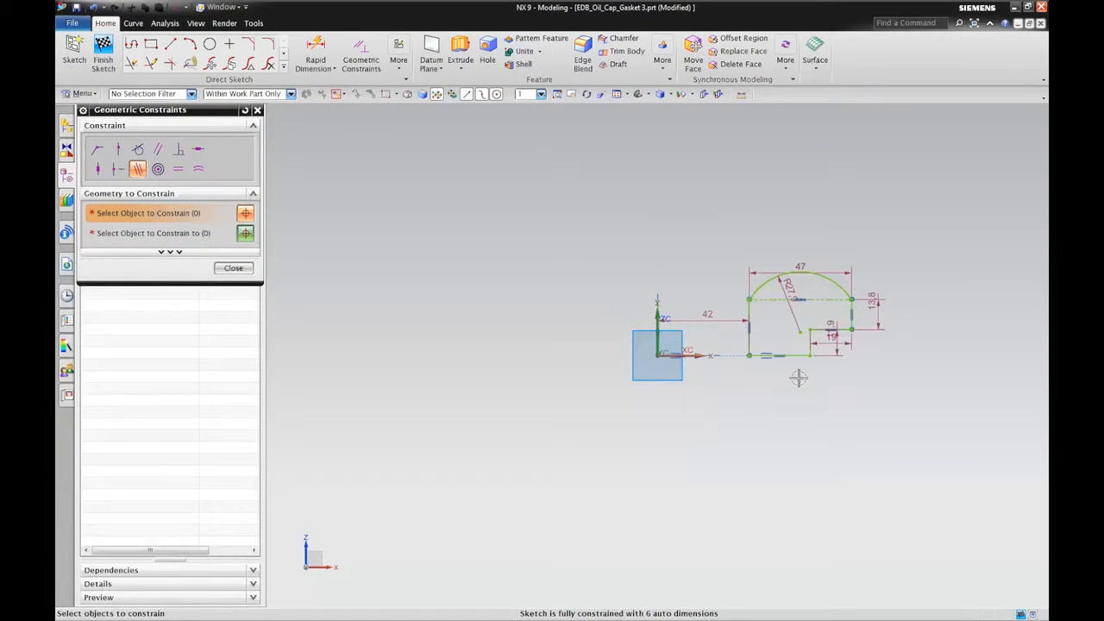
left_click(234, 269)
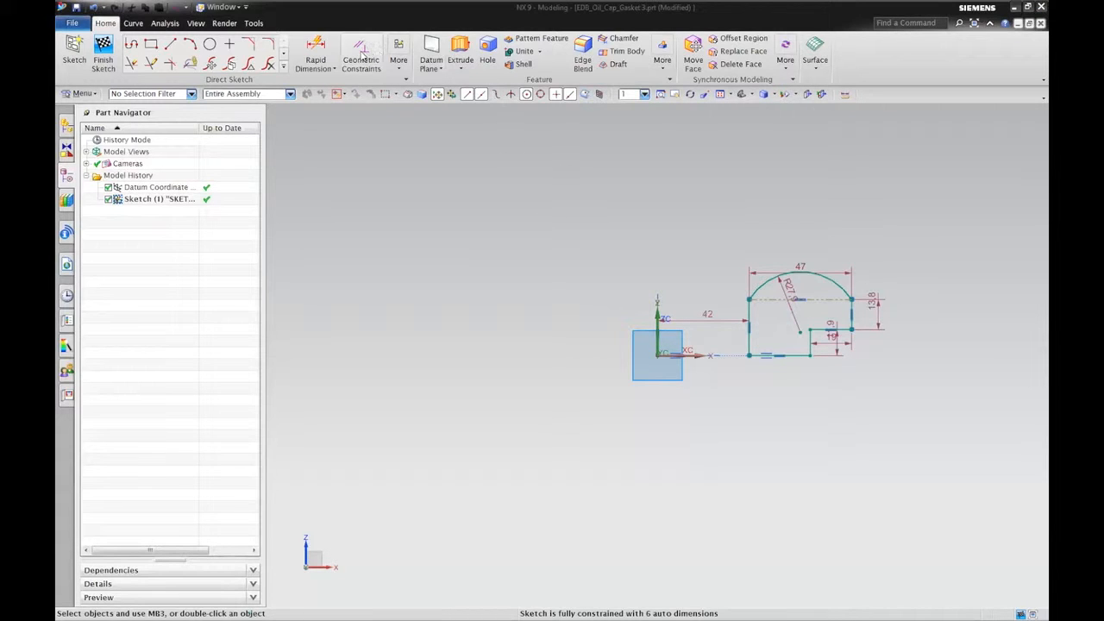
Dimension the horizontal distance from the vertical axis to the profile's inner vertical line as 16 mm
left_click(322, 54)
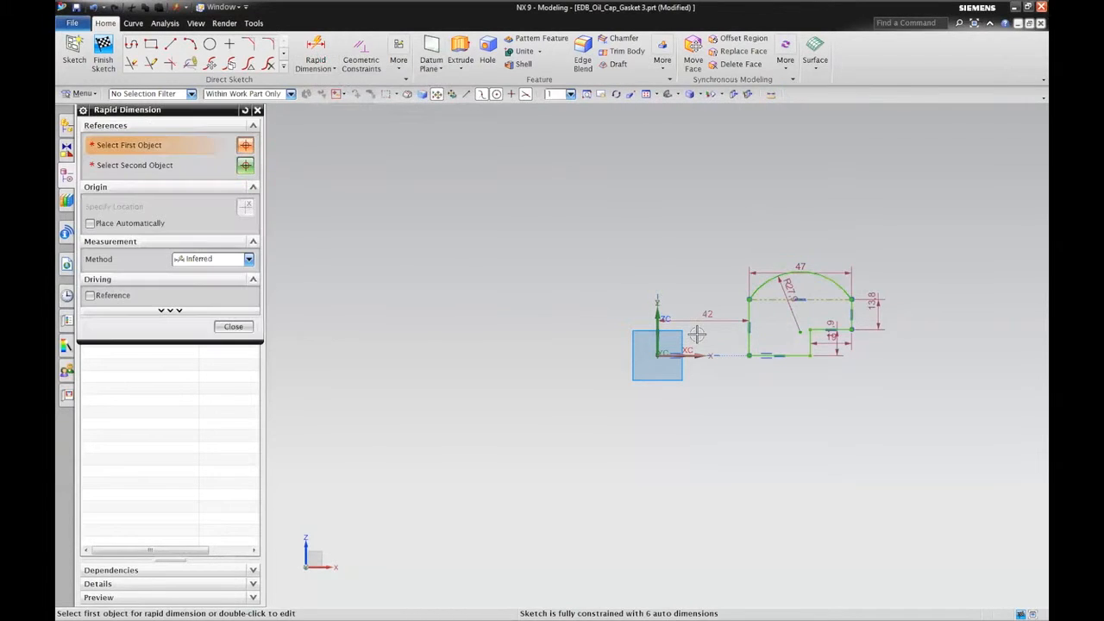
left_click(747, 339)
left_click(659, 342)
left_click(659, 335)
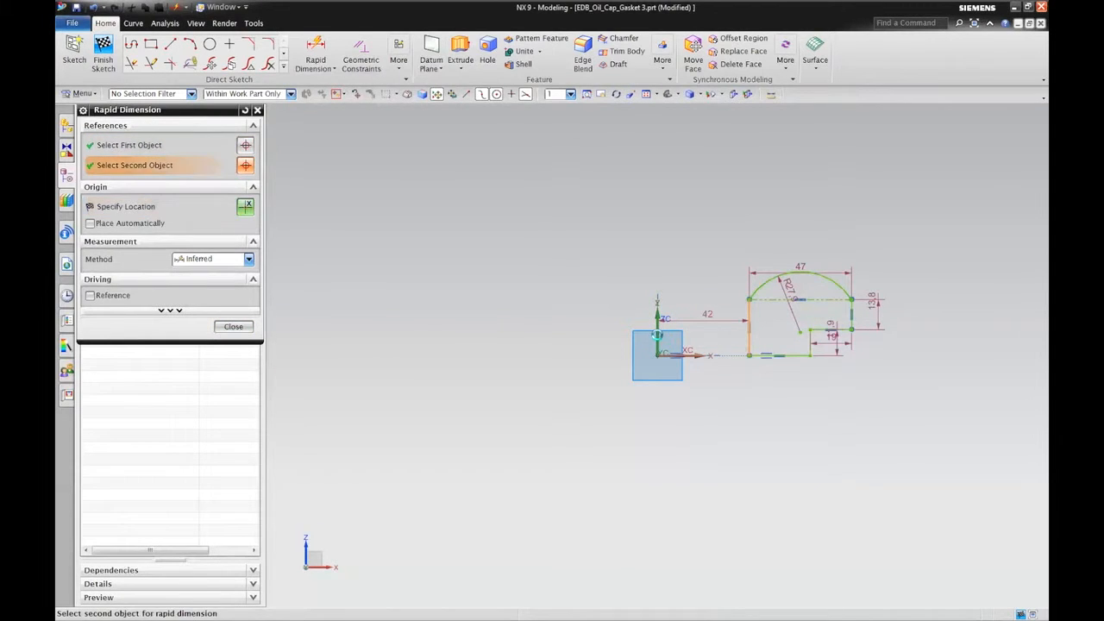
left_click(699, 424)
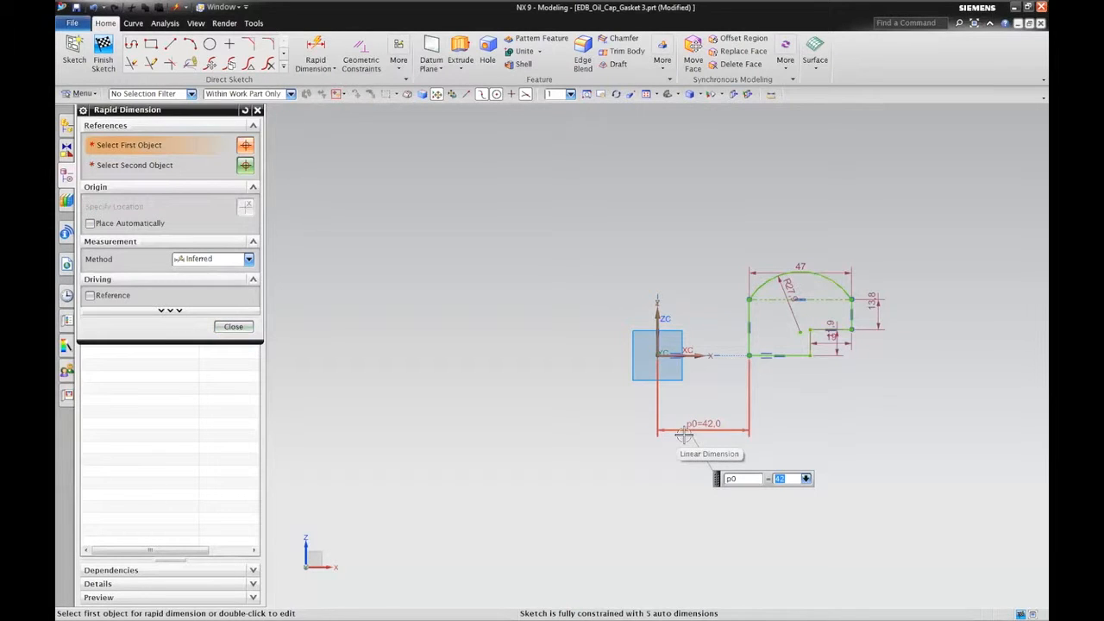
type("16")
Dimension the horizontal distance from the vertical axis to the short vertical line of the lower step as 19 mm
left_click(809, 343)
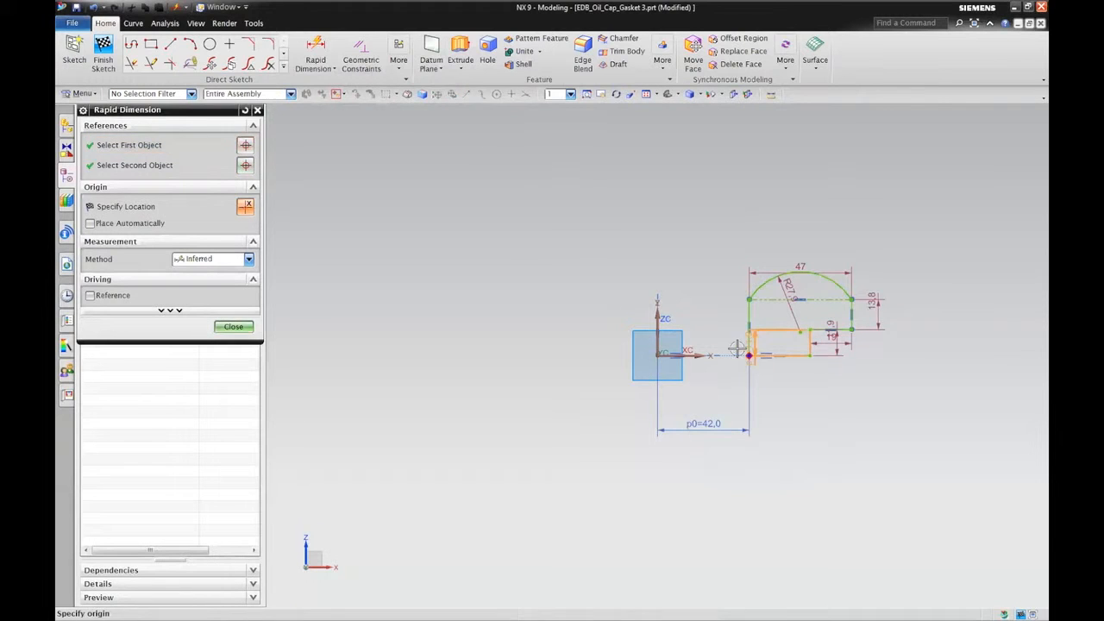
left_click(657, 343)
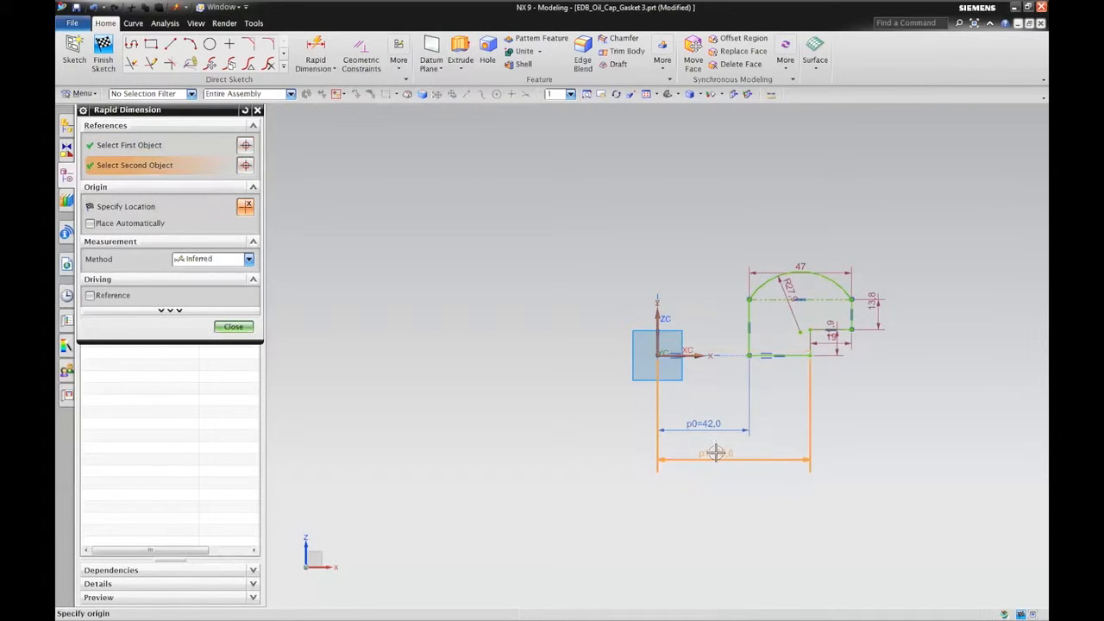
left_click(716, 453)
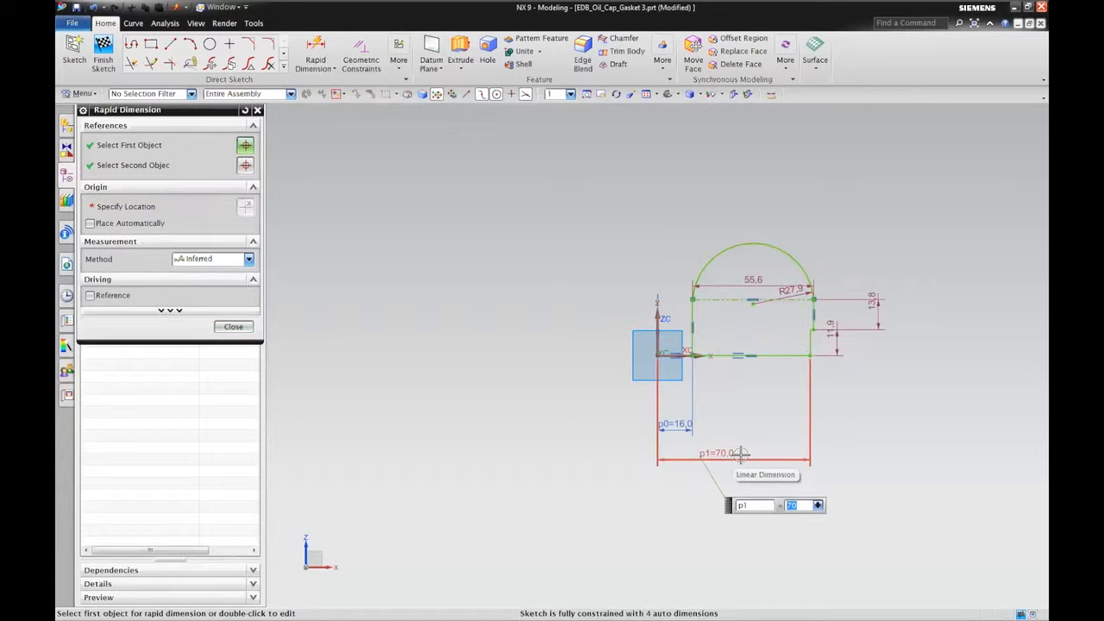
type("19")
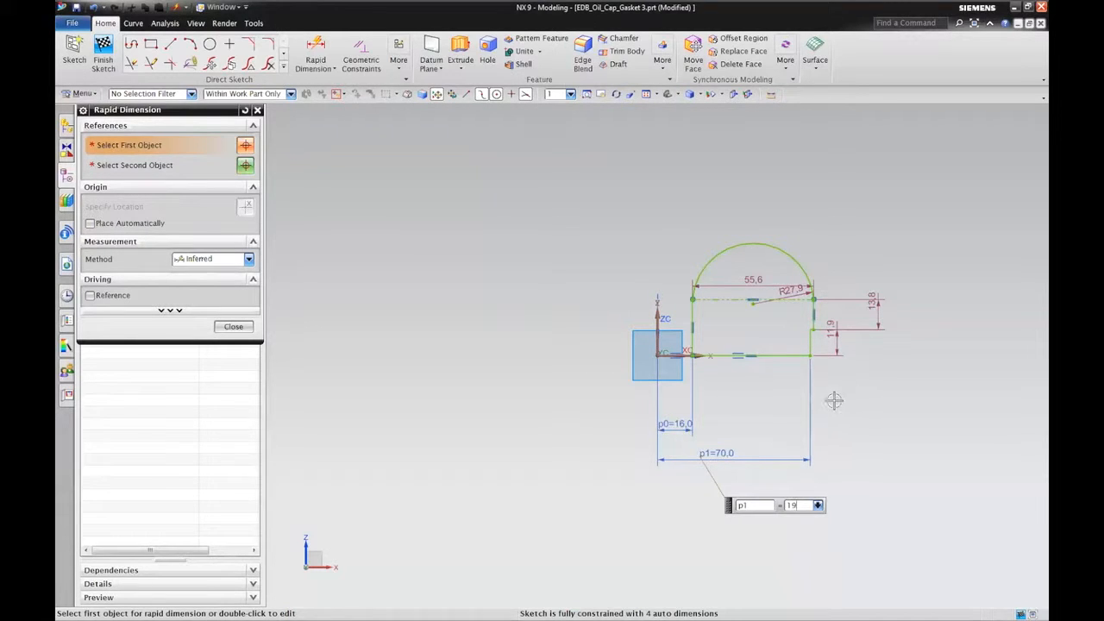
Dimension the horizontal distance from the vertical axis to the profile's outermost vertical line as 23 mm
left_click(814, 320)
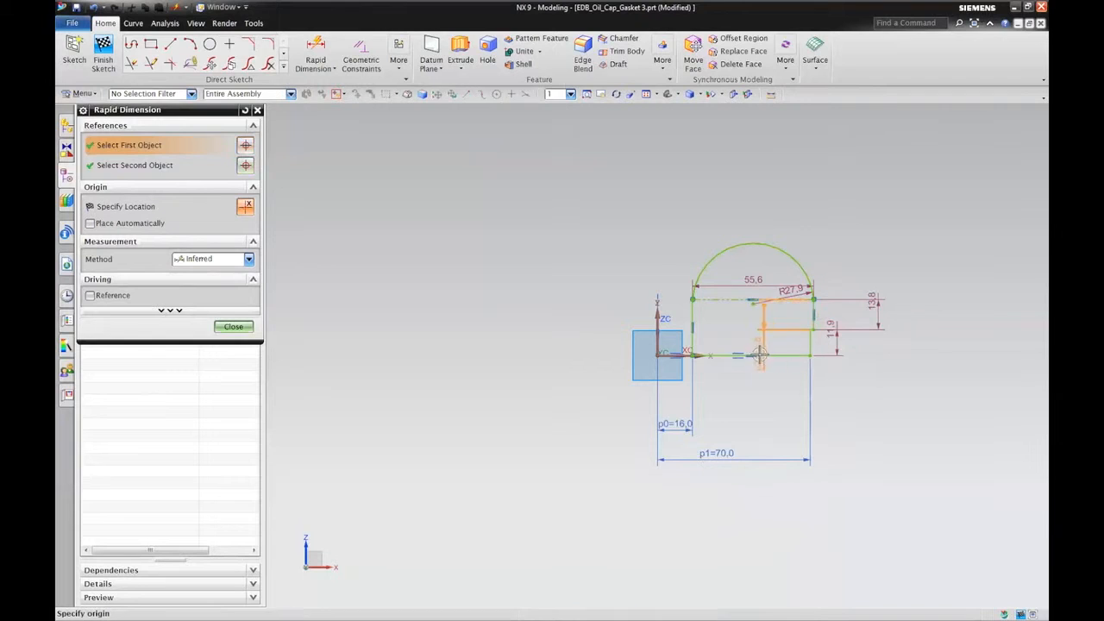
left_click(660, 345)
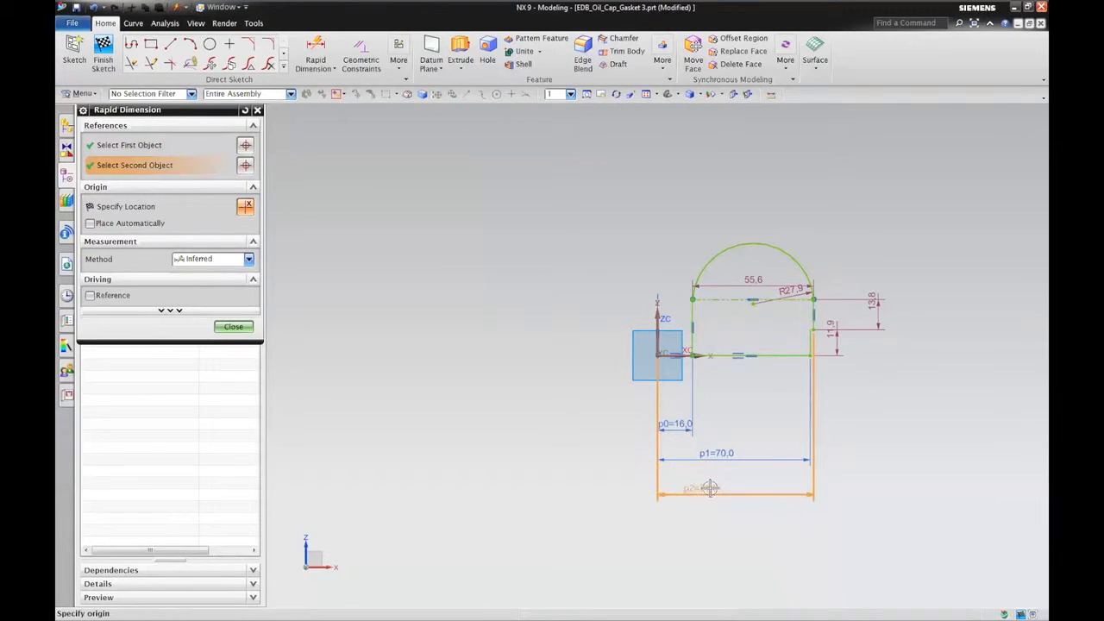
left_click(722, 485)
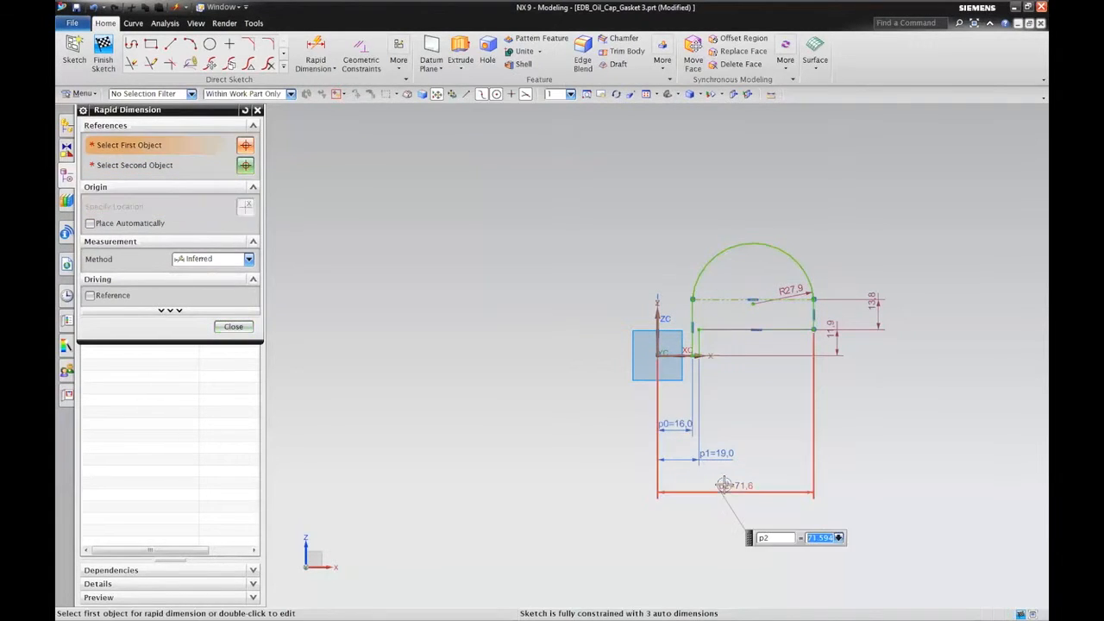
type("23")
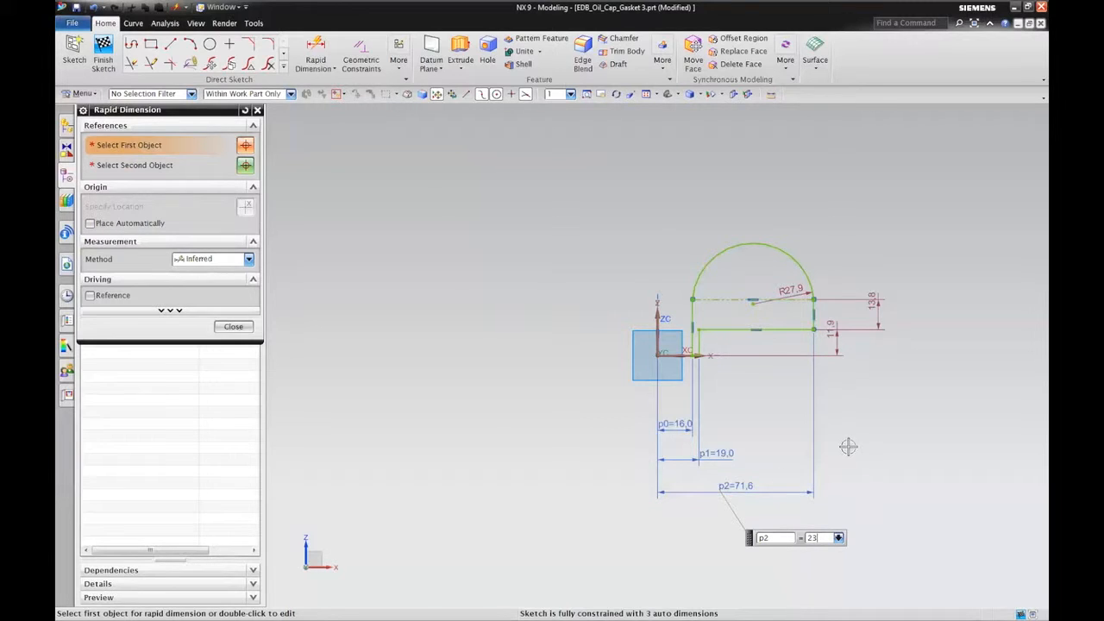
key("Return")
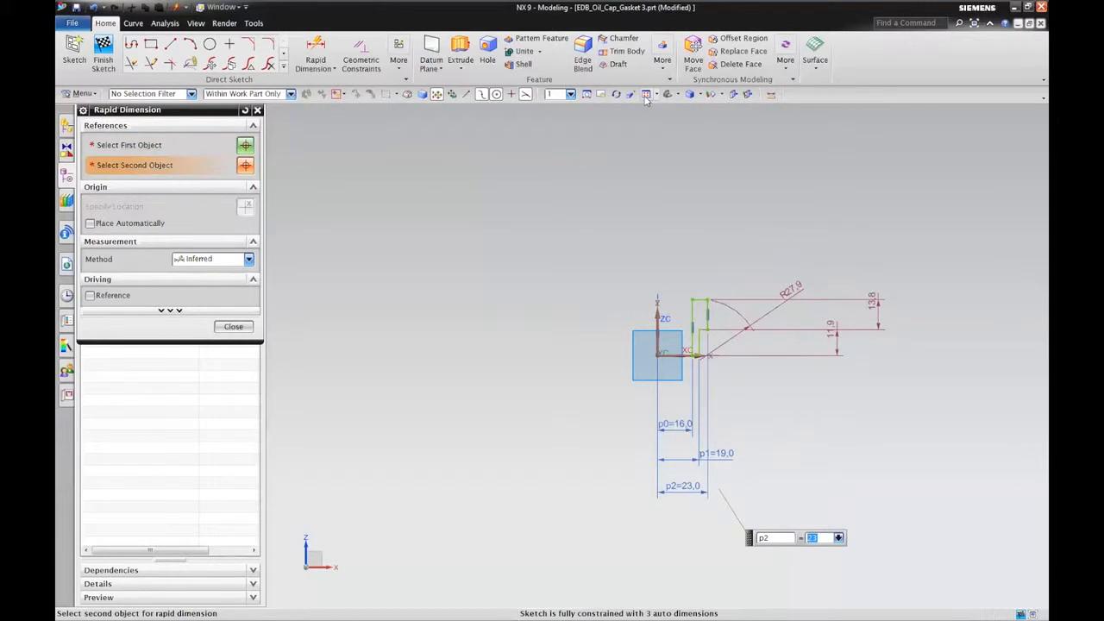
scroll(653, 124, "up", 3)
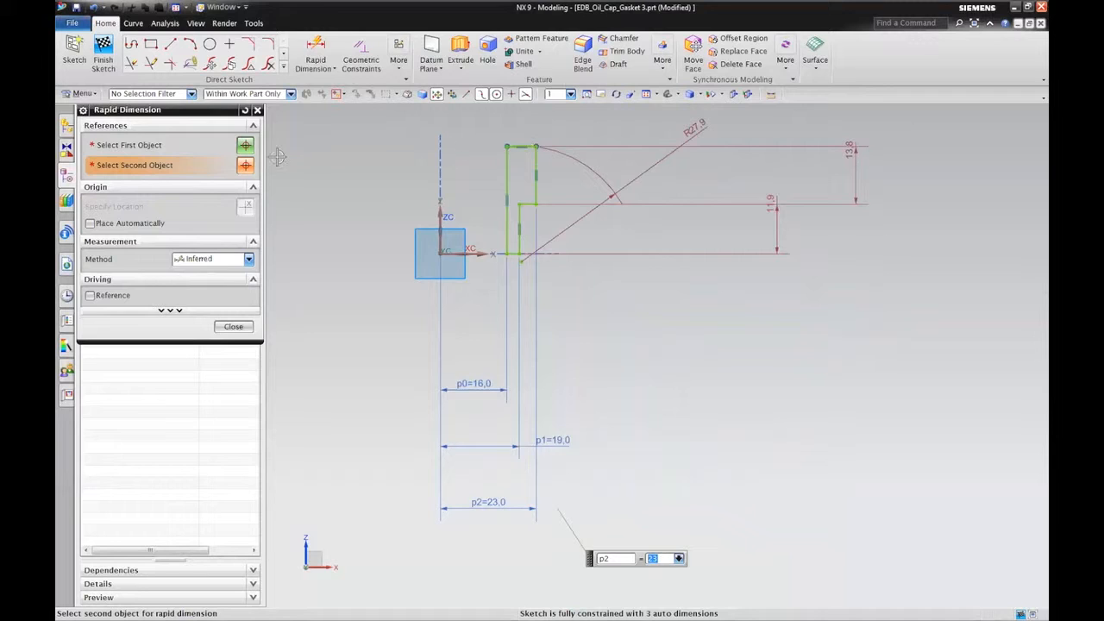
key("Escape")
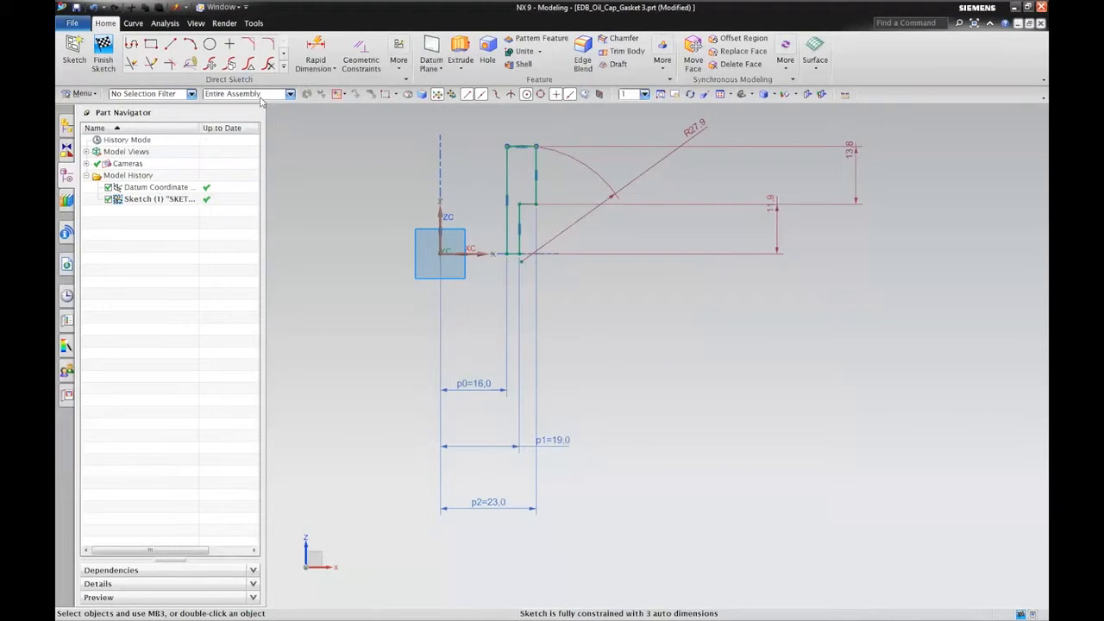
Dimension the height from the profile's bottom line to the horizontal step line as 2.5 mm
left_click(320, 50)
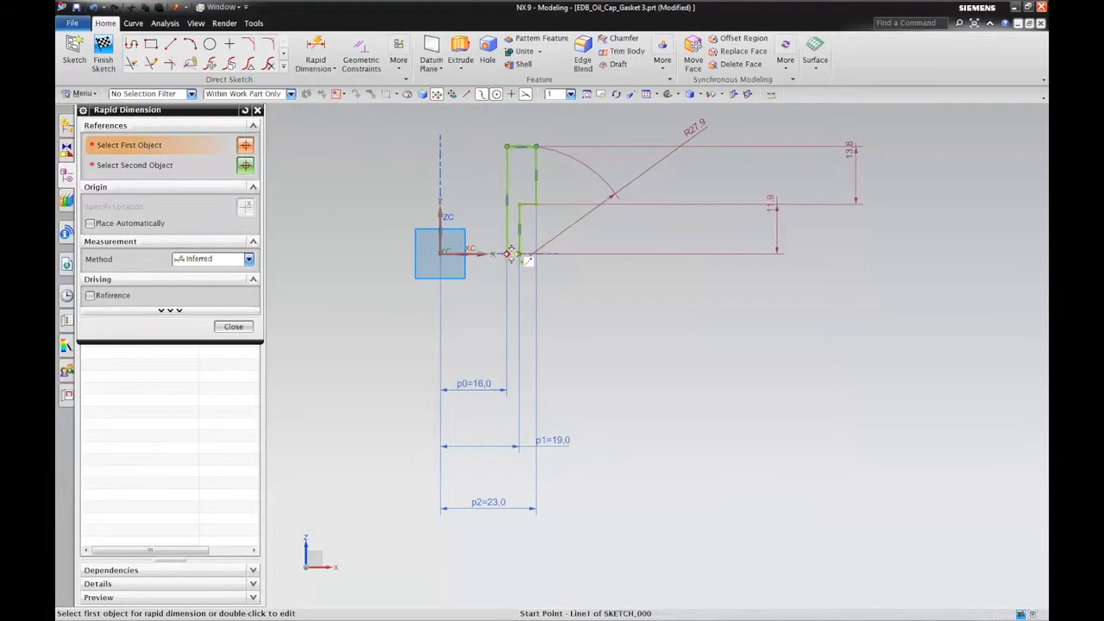
left_click(526, 205)
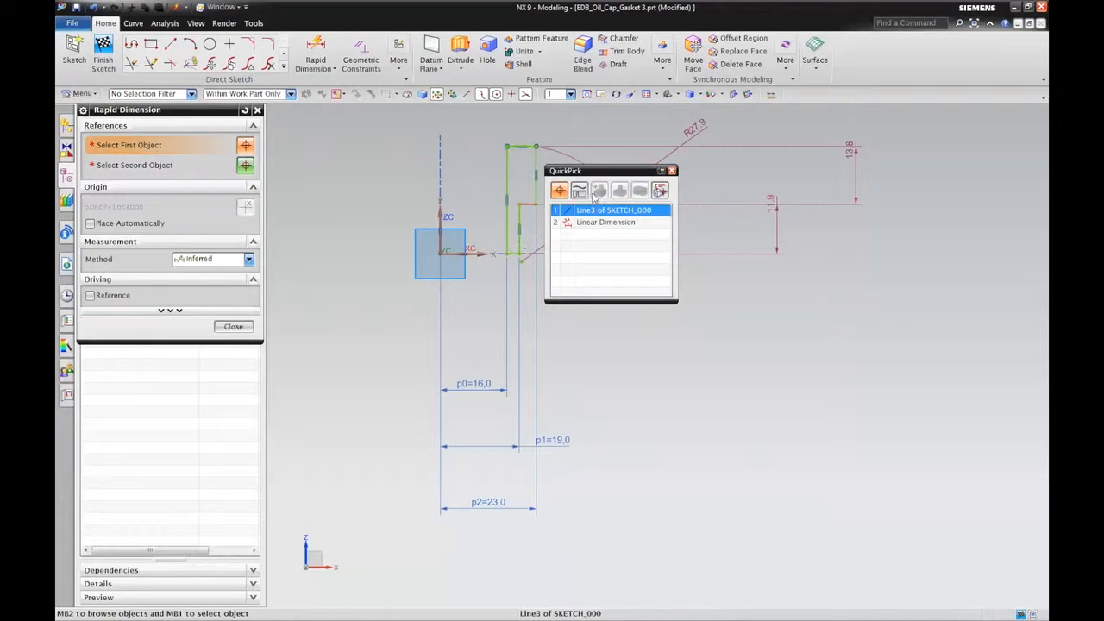
left_click(670, 169)
left_click(318, 41)
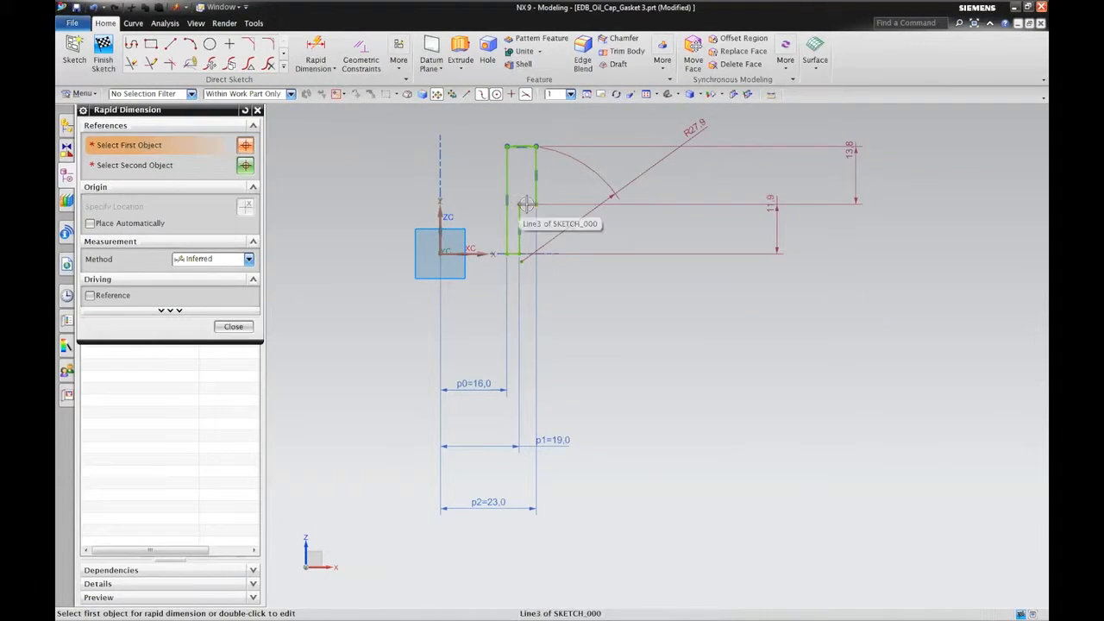
left_click(529, 203)
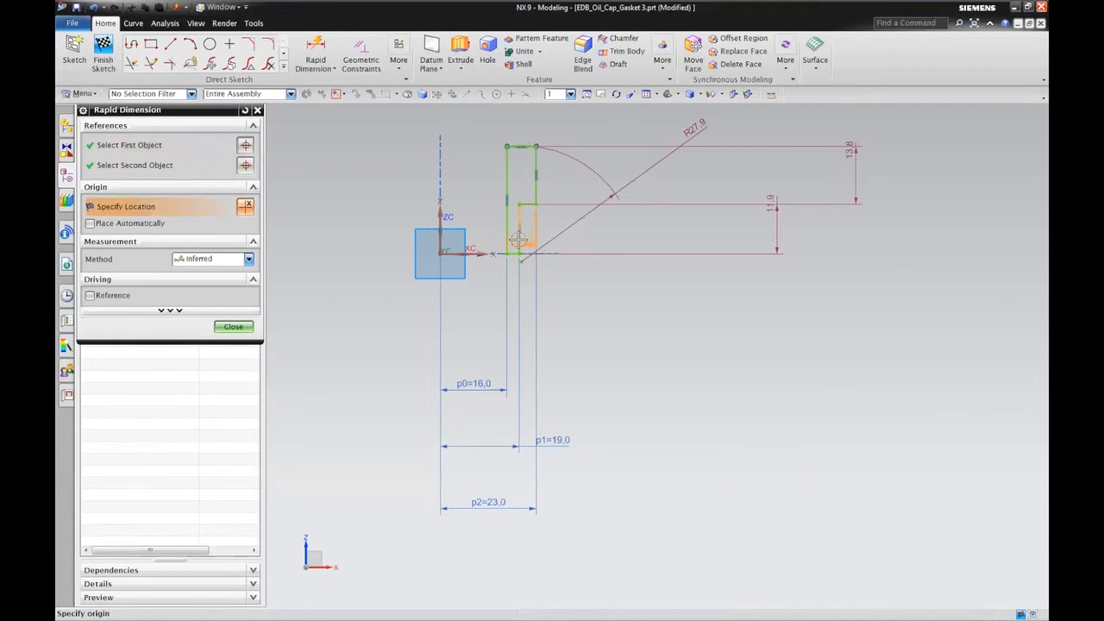
left_click(513, 250)
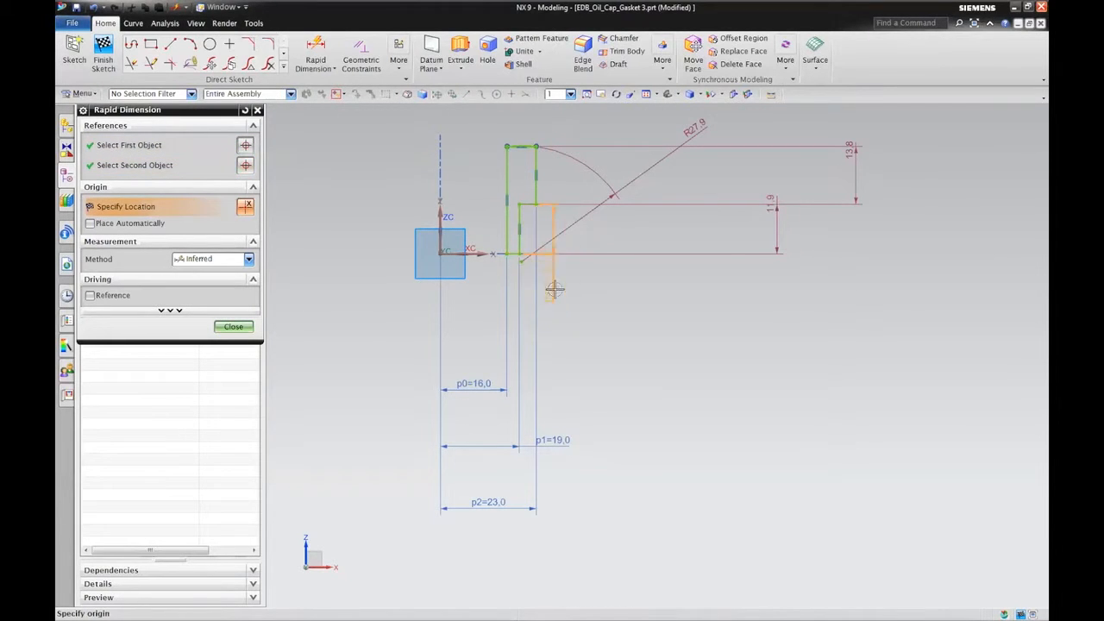
left_click(547, 280)
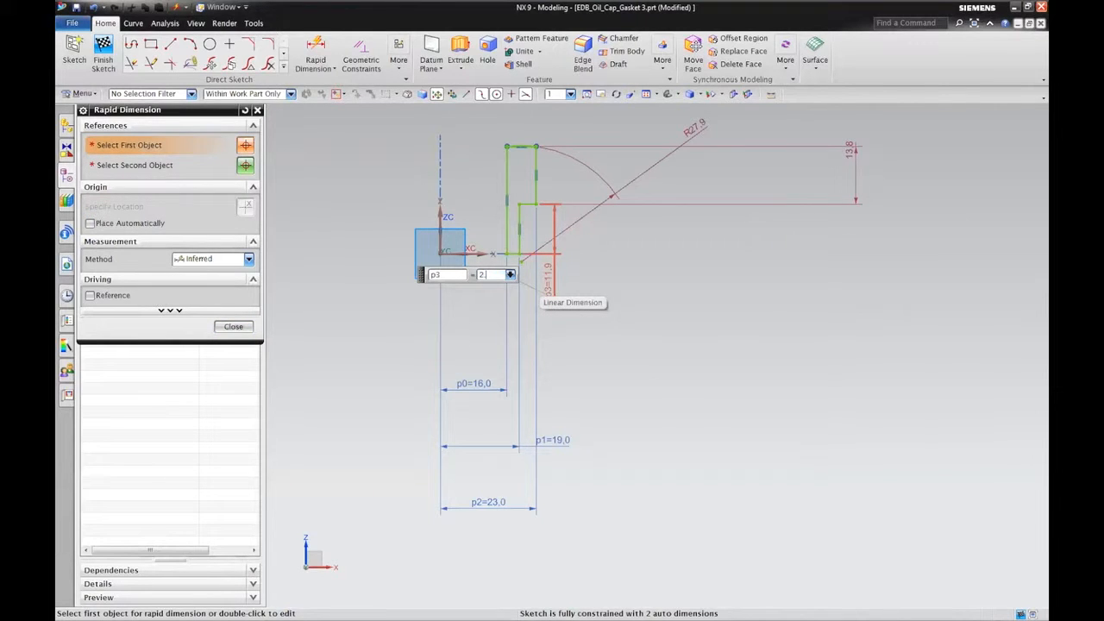
key("Return")
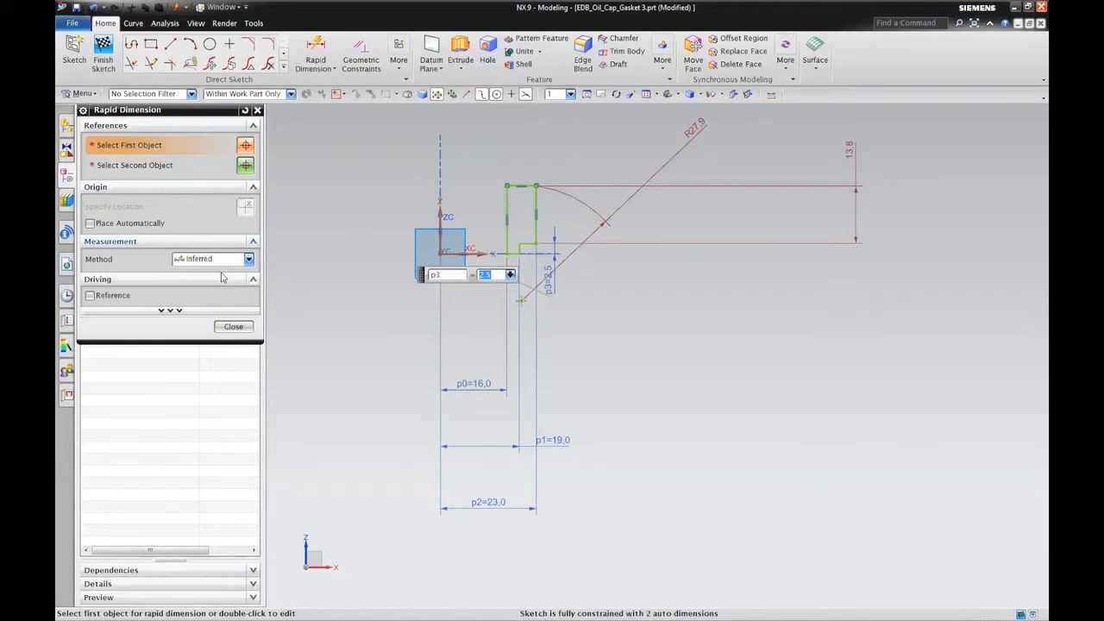
left_click(233, 326)
Move the three horizontal dimensions, the upper height dimension and the arc's radius dimension closer to the profile
left_click_drag(477, 391, 478, 302)
left_click_drag(489, 444, 488, 318)
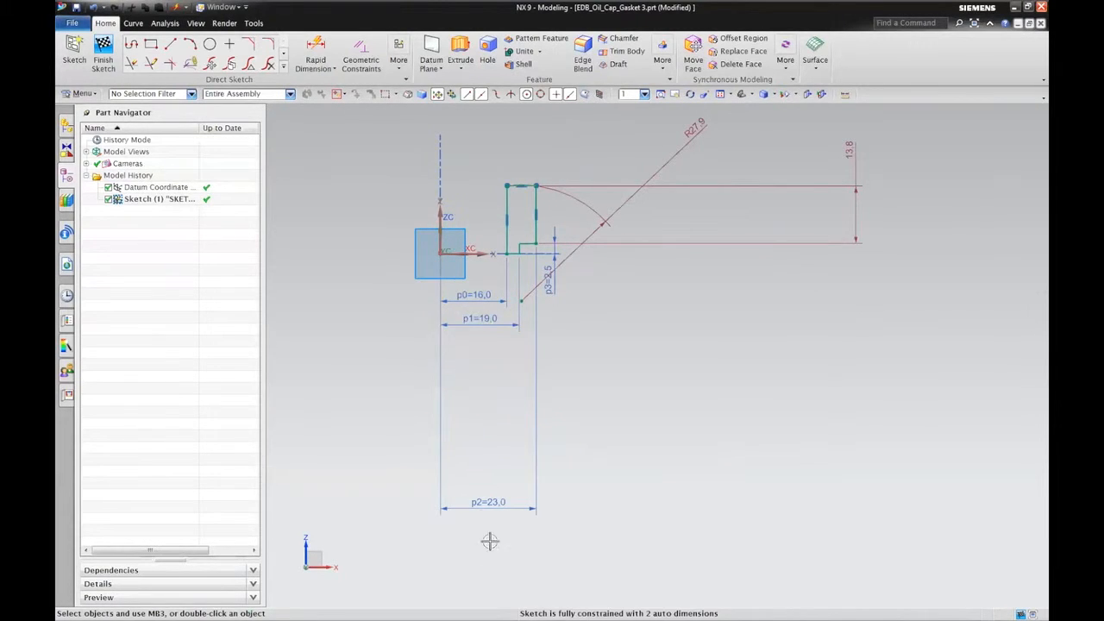
left_click_drag(488, 504, 483, 349)
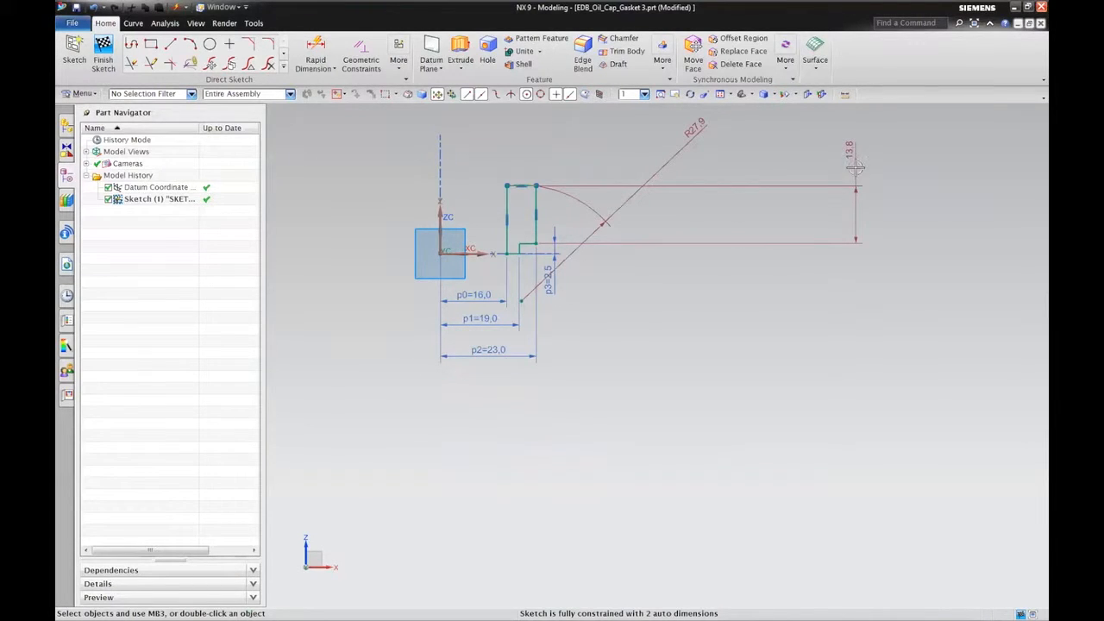
left_click_drag(855, 166, 558, 163)
left_click_drag(676, 166, 518, 169)
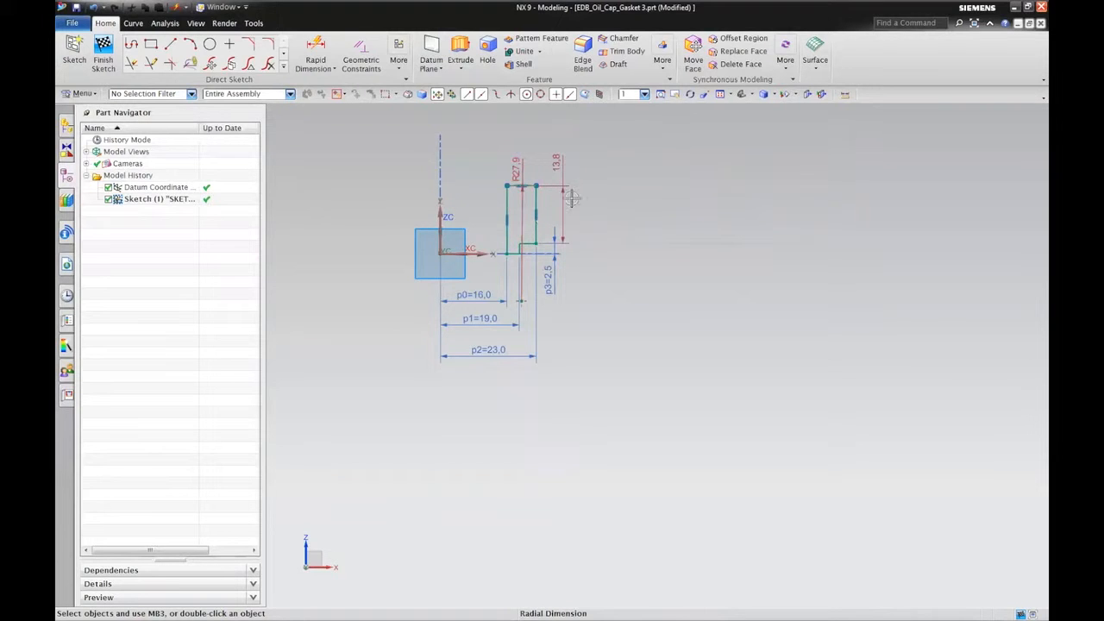
Dimension the height from the horizontal step line to the reference line beneath the arc as 2 mm
left_click(721, 94)
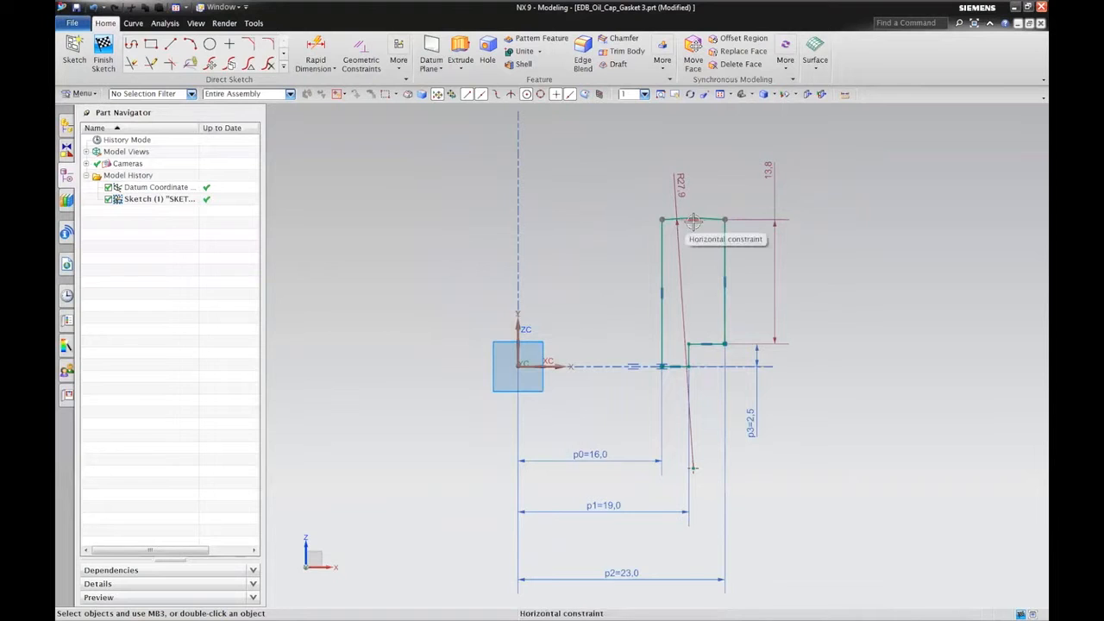
left_click(315, 47)
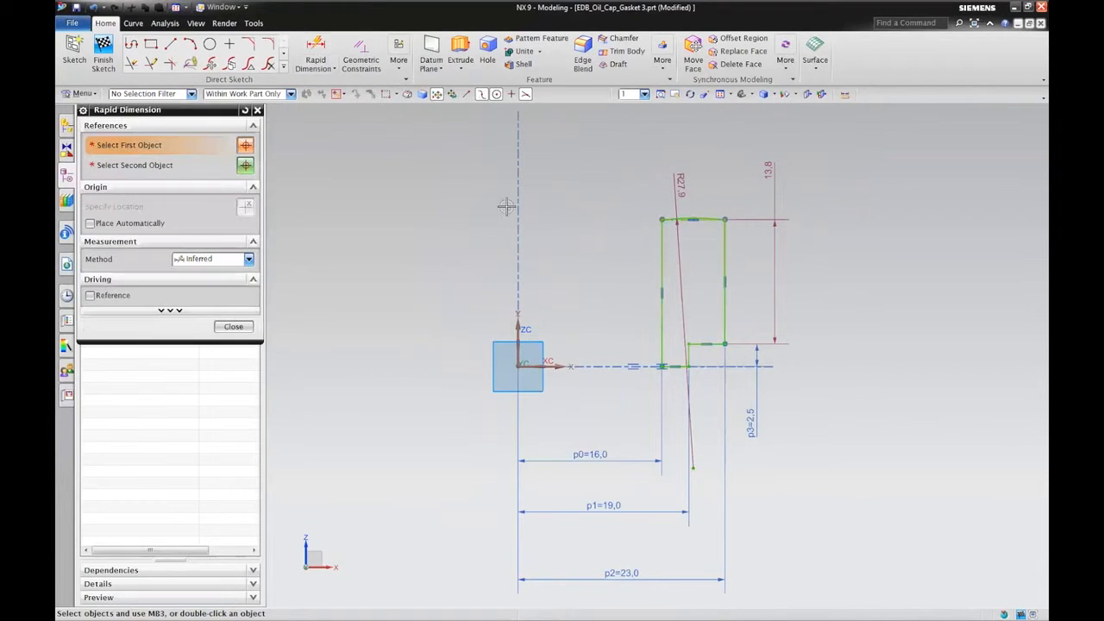
left_click(709, 343)
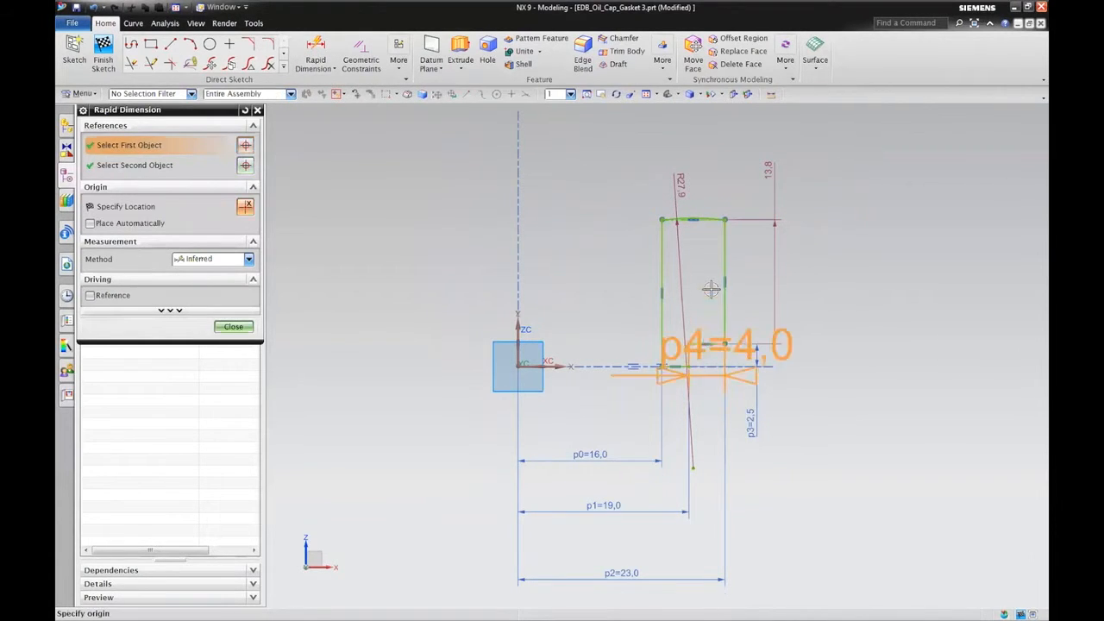
left_click(708, 222)
left_click(743, 401)
left_click(740, 197)
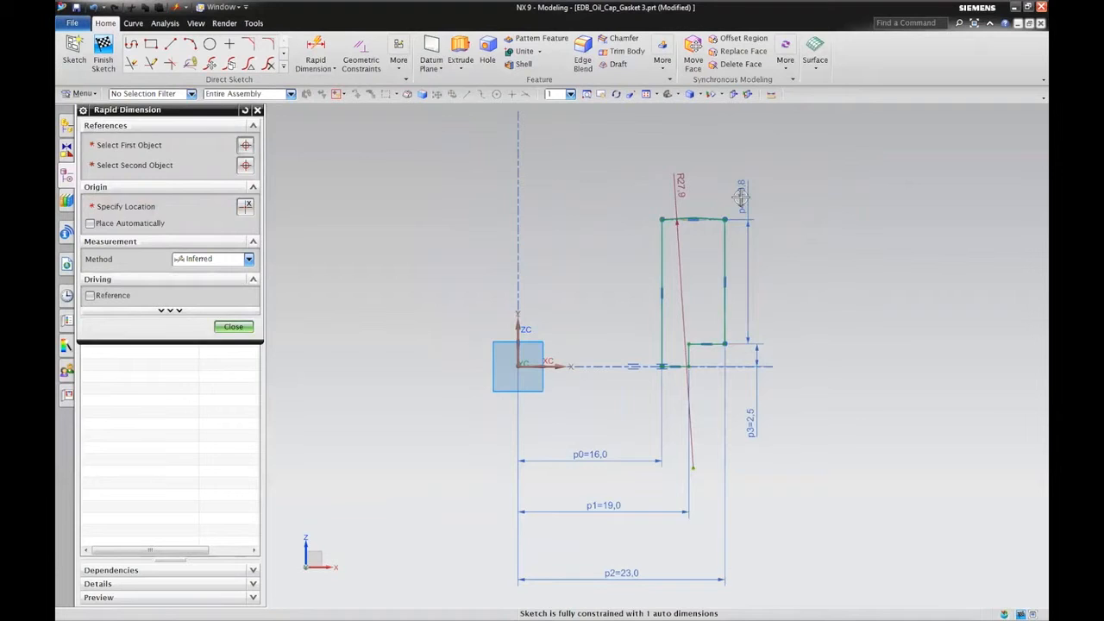
type("2")
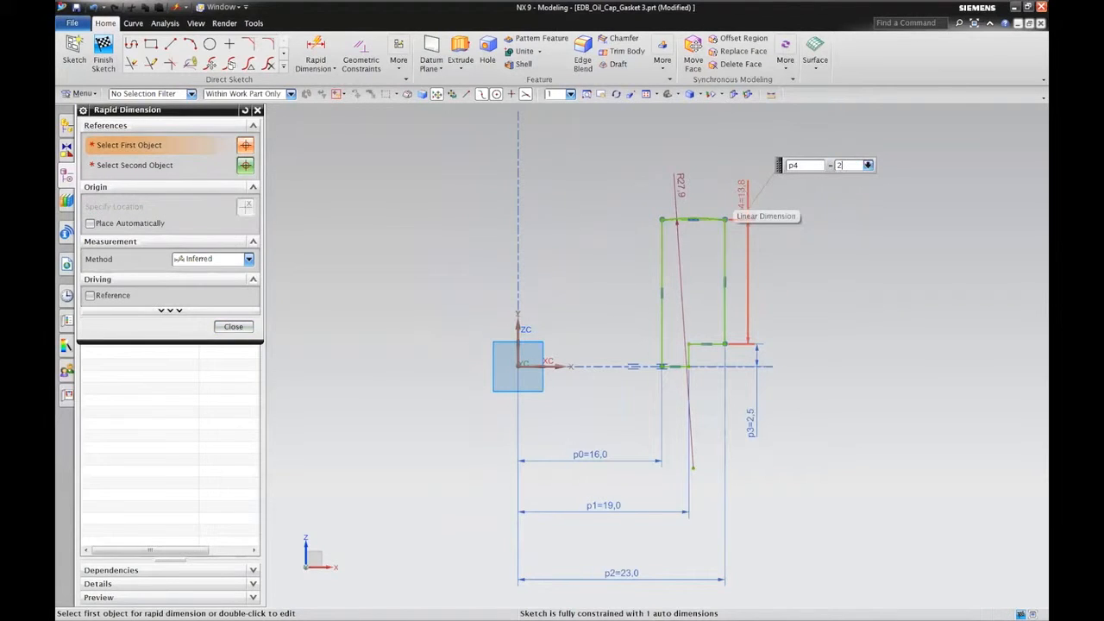
key("Return")
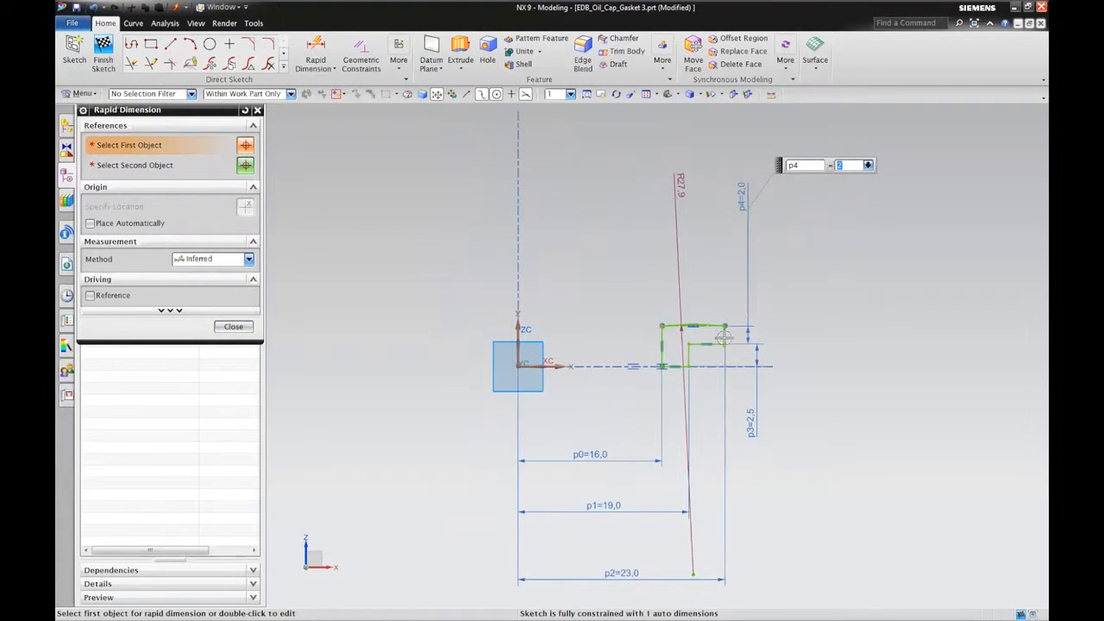
Set the radius of the arc on top of the profile to 5.5 mm and finish dimensioning
left_click(675, 216)
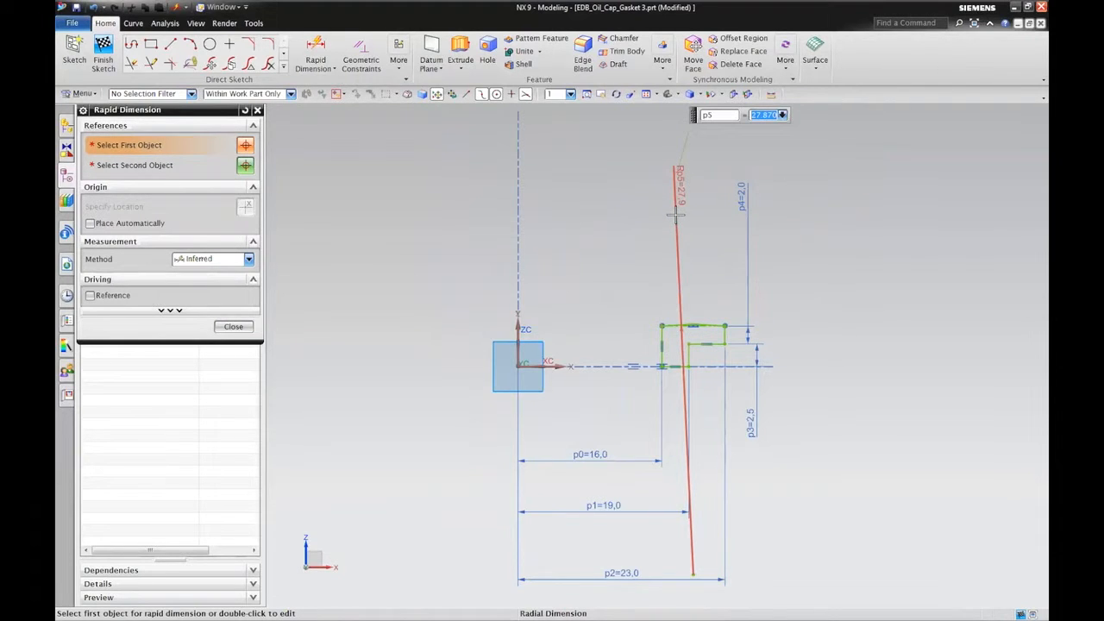
type("5")
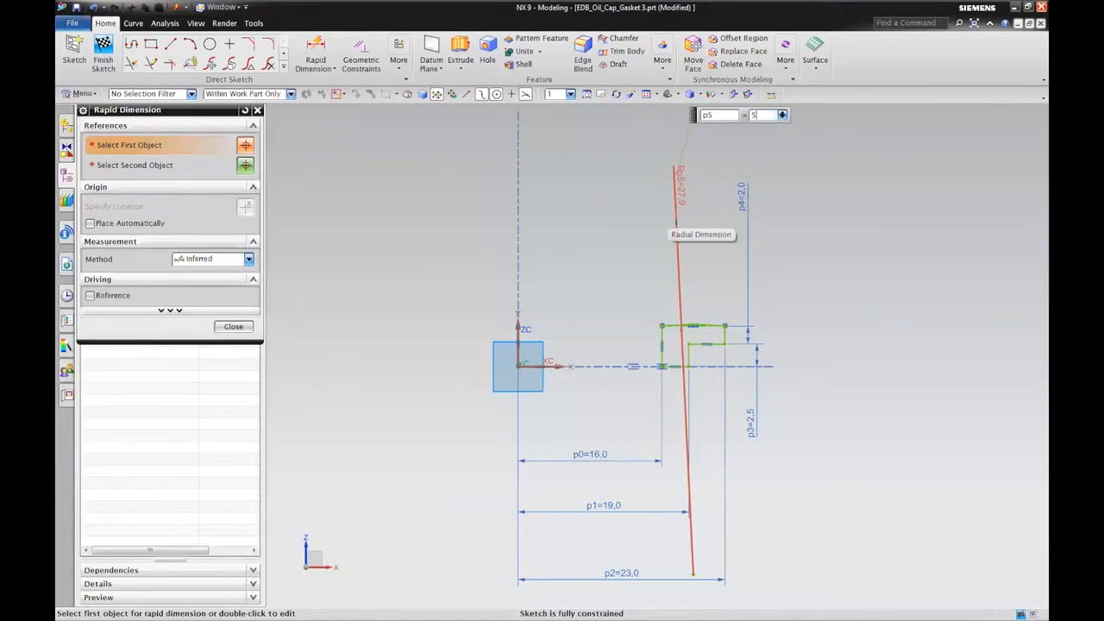
type(".5")
key("Return")
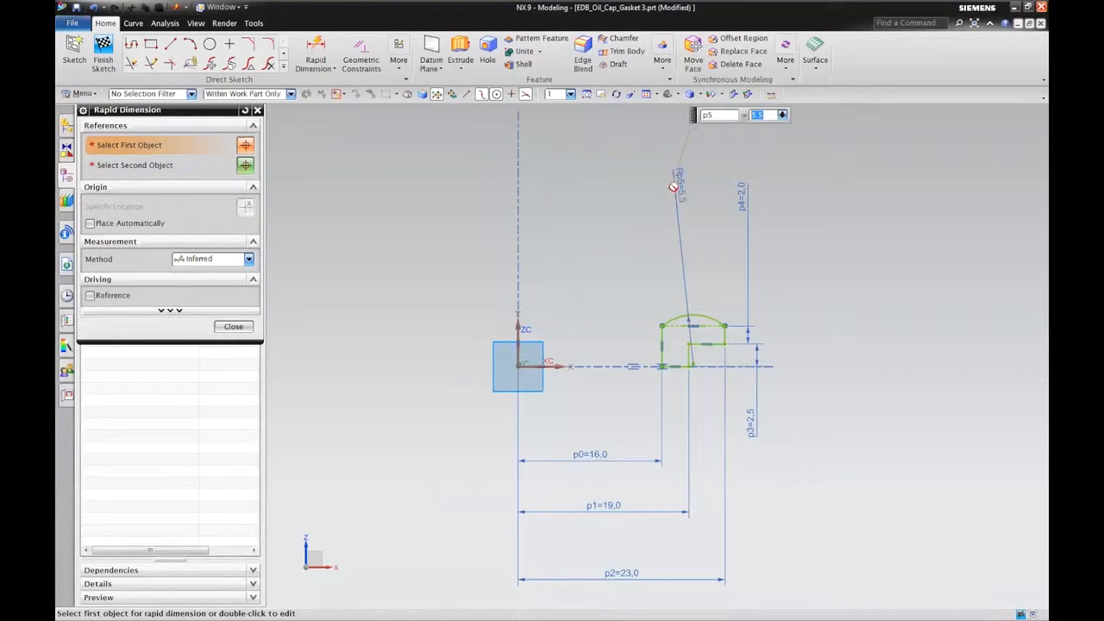
left_click(632, 178)
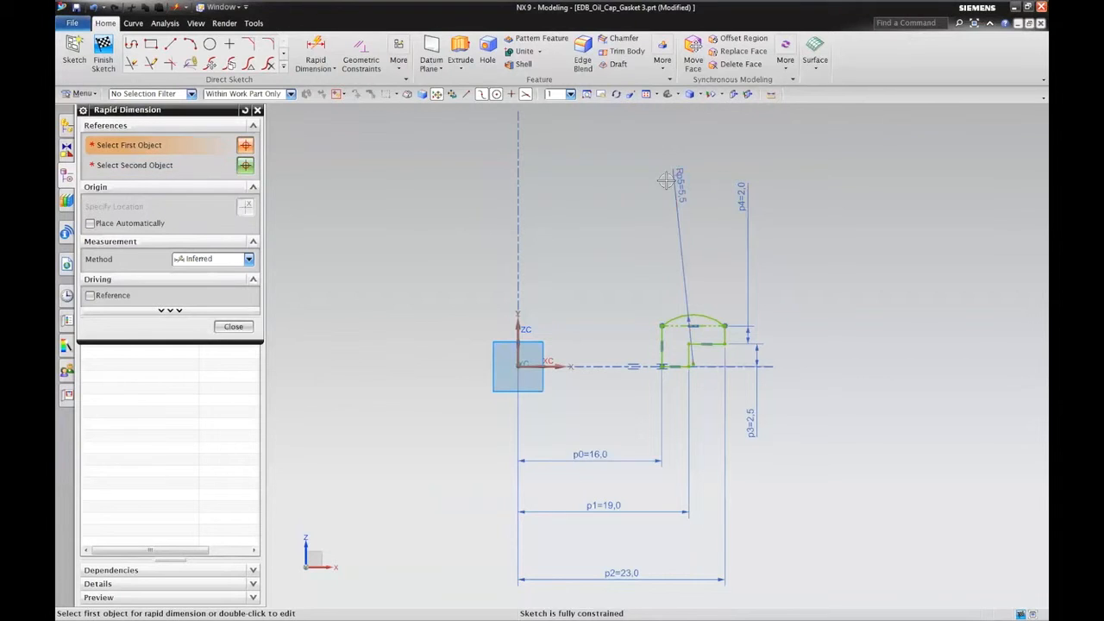
left_click(233, 326)
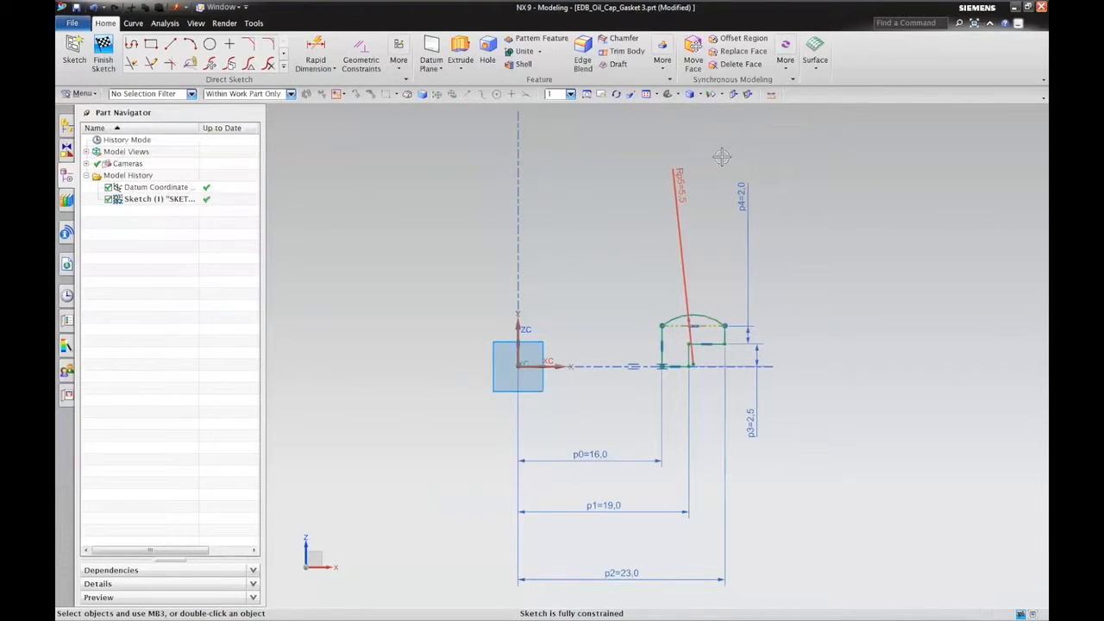
Move the radius, the two height and the three horizontal dimensions closer to the gasket profile, and save the part
left_click_drag(680, 185, 675, 299)
left_click_drag(746, 192, 735, 305)
left_click_drag(743, 406, 732, 392)
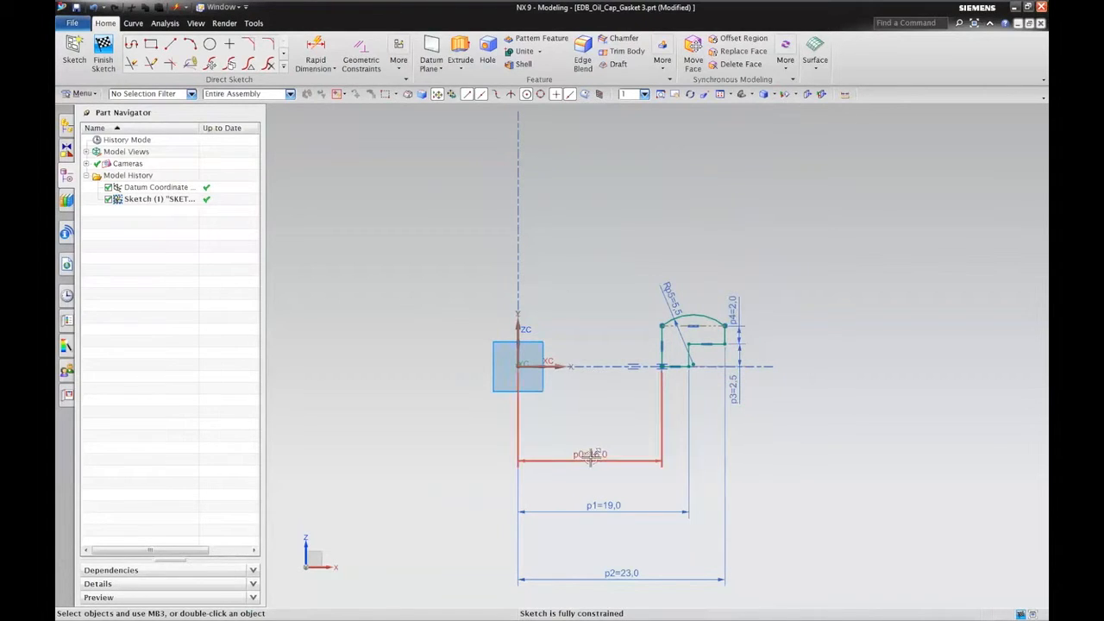
left_click_drag(590, 451, 592, 412)
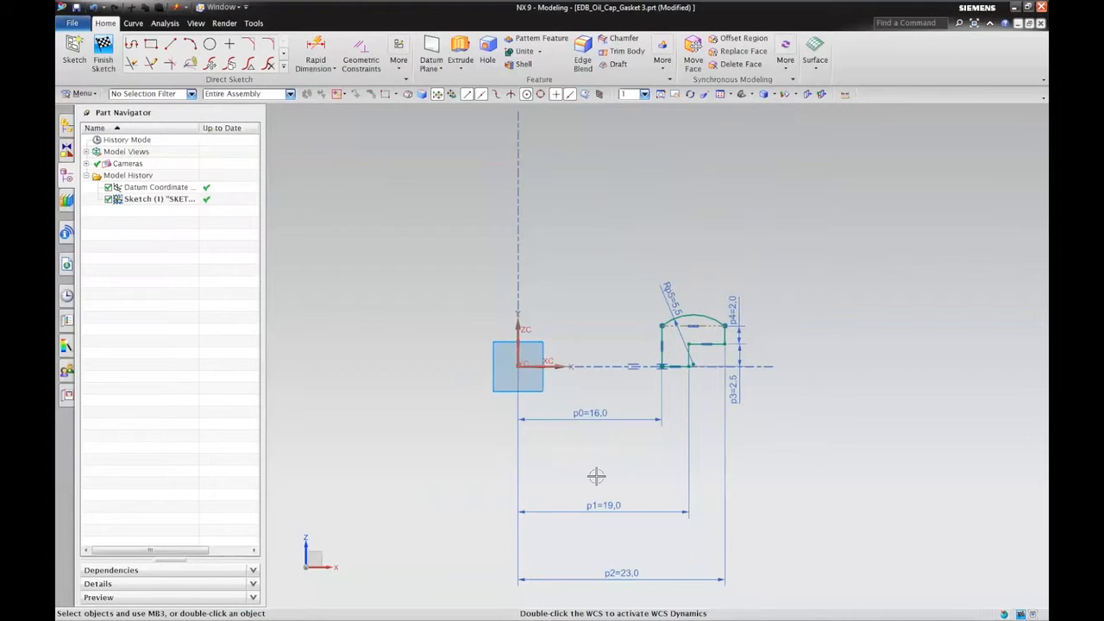
left_click_drag(604, 508, 594, 444)
mouse_move(621, 573)
left_mouse_down()
mouse_move(633, 482)
mouse_move(623, 477)
left_mouse_up()
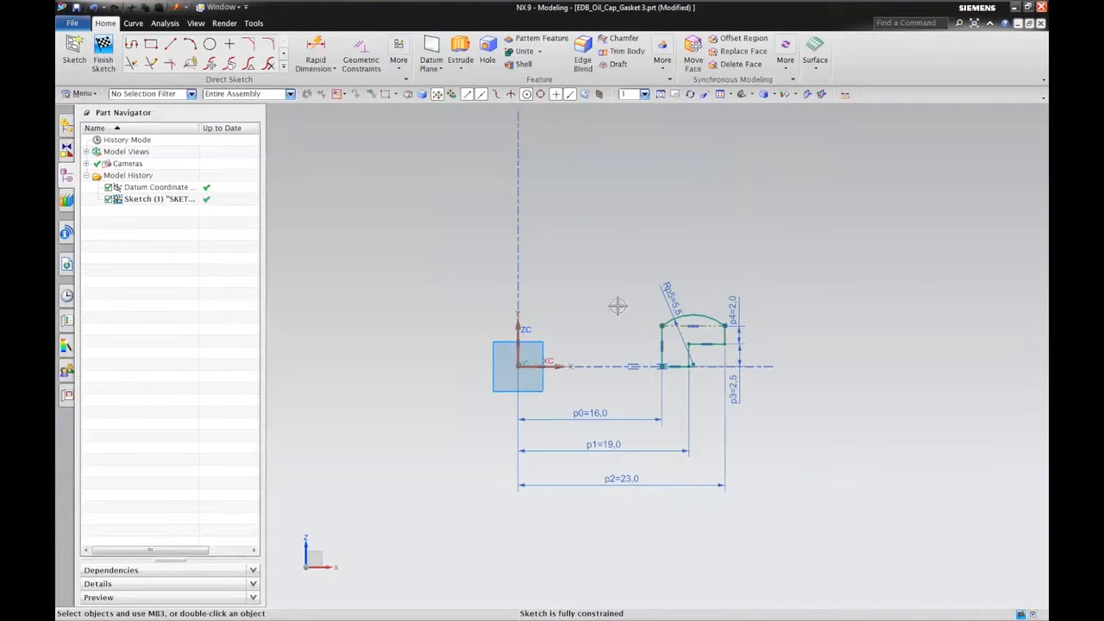
left_click(77, 7)
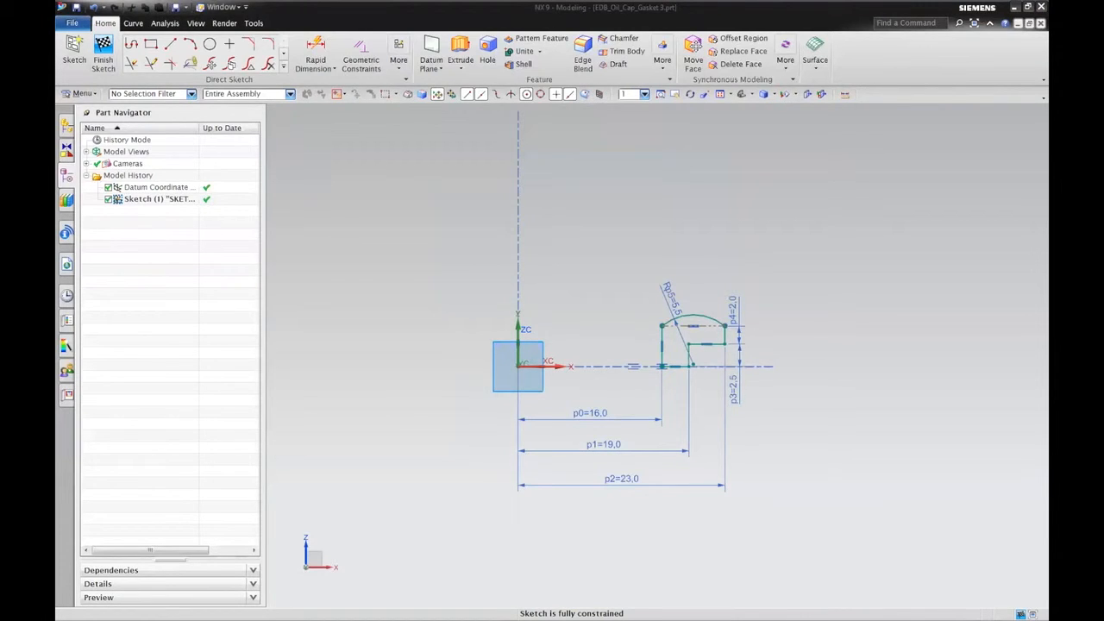
Revolve the gasket profile from 0 to 360 degrees about the vertical Z datum axis with no Boolean, and save the part
left_click(462, 69)
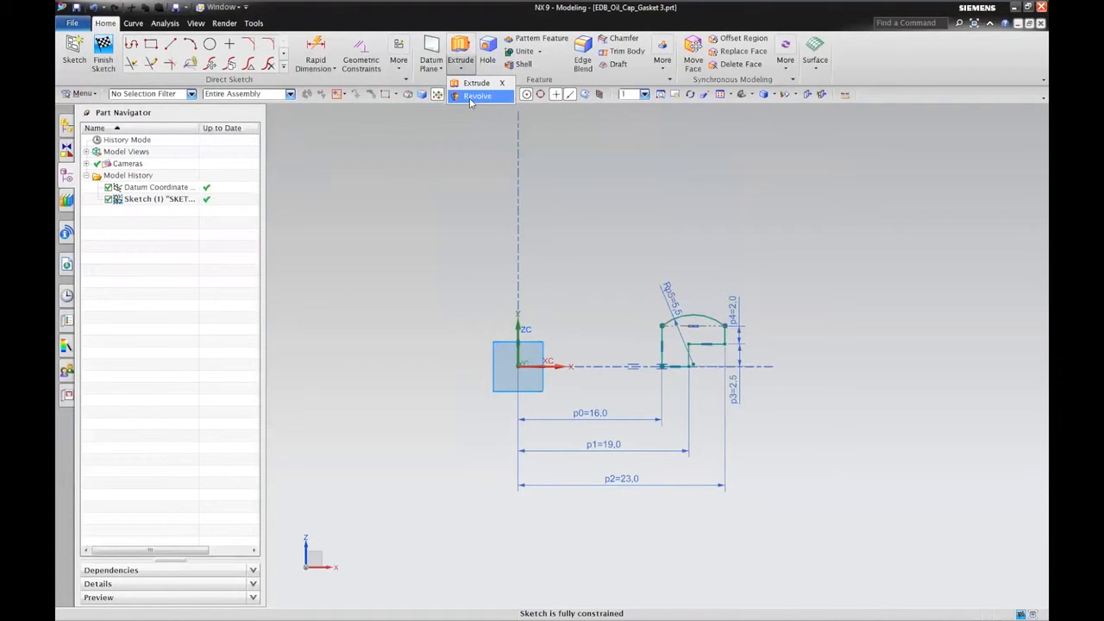
left_click(474, 96)
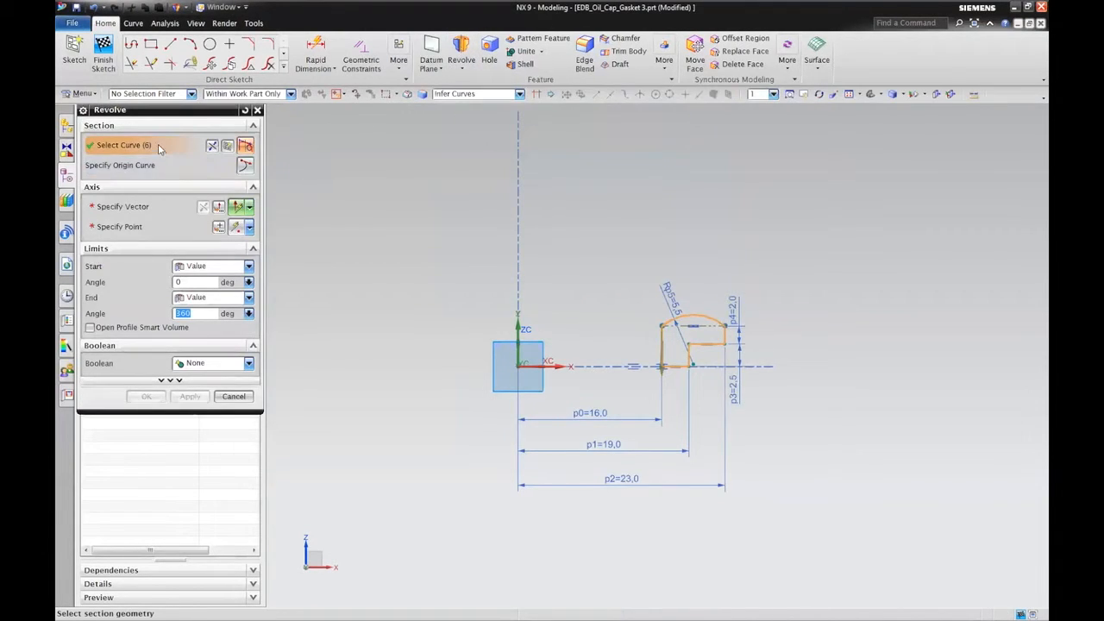
mouse_move(391, 287)
middle_mouse_down()
mouse_move(358, 298)
mouse_move(360, 323)
middle_mouse_up()
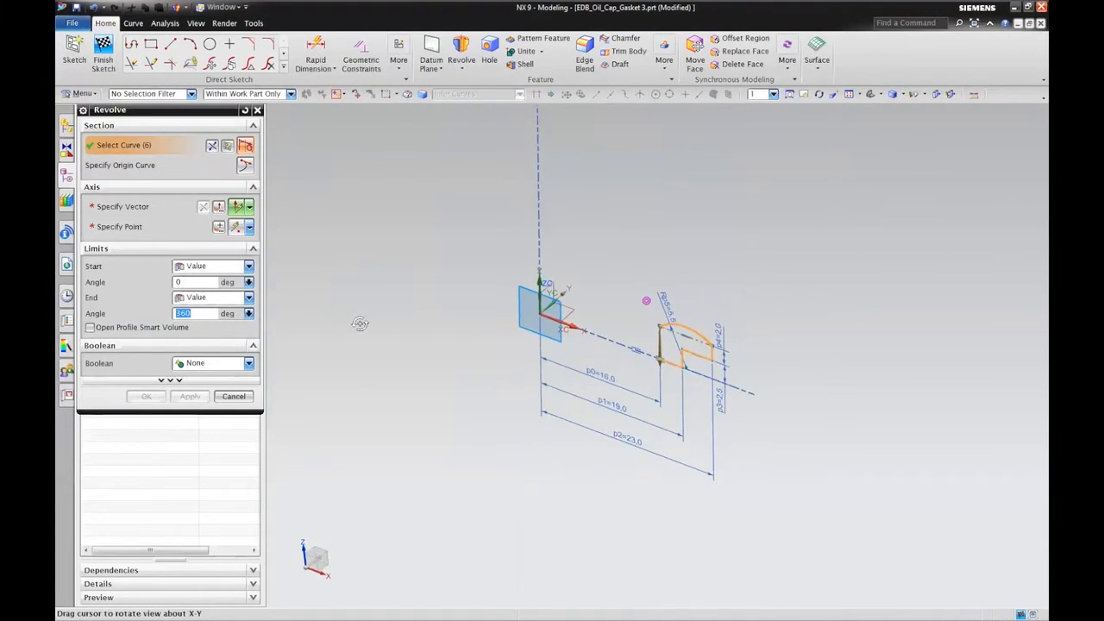
middle_click(350, 286)
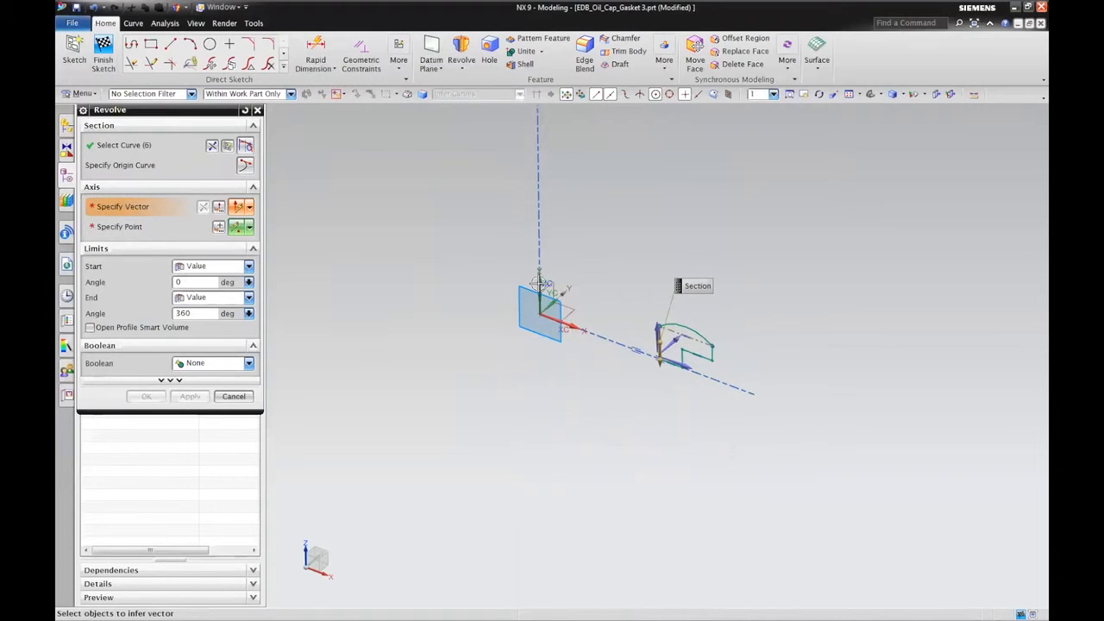
middle_click(486, 306)
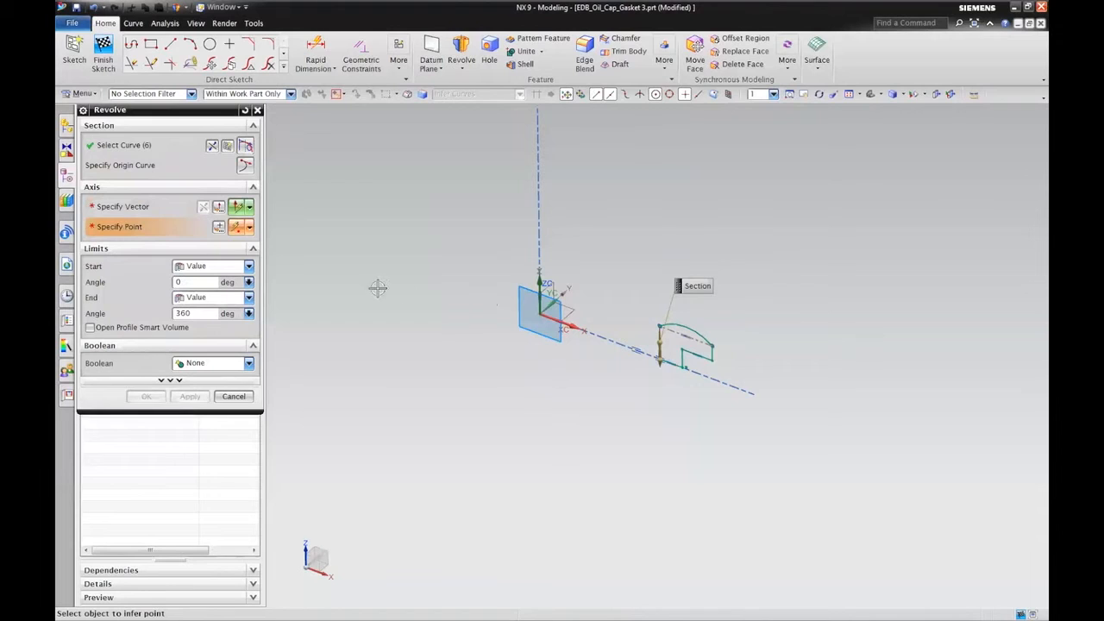
left_click(172, 209)
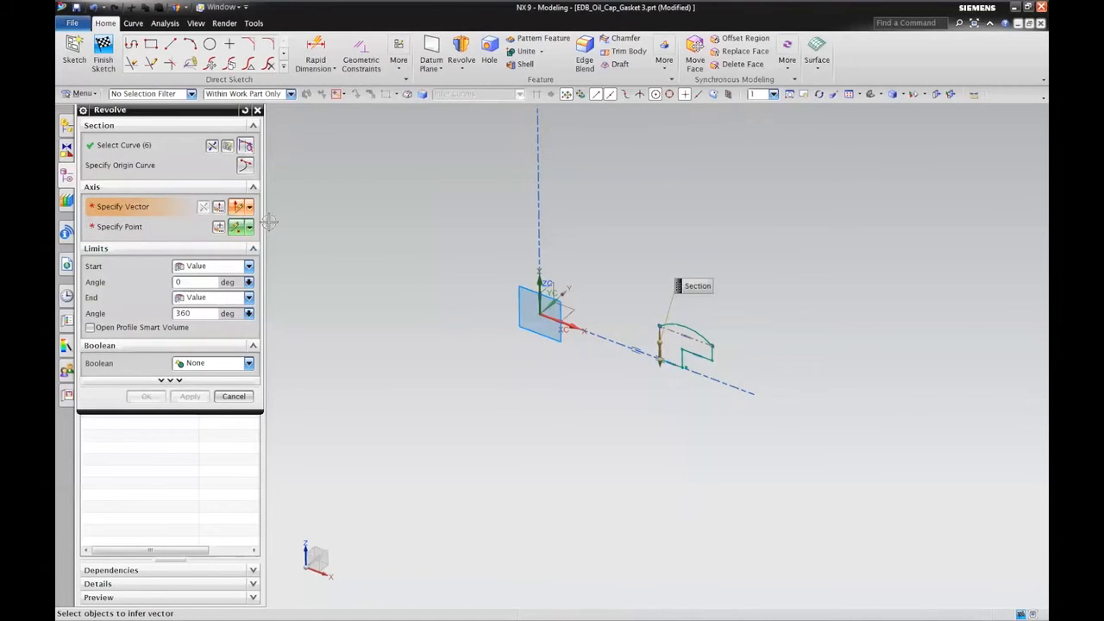
left_click(536, 306)
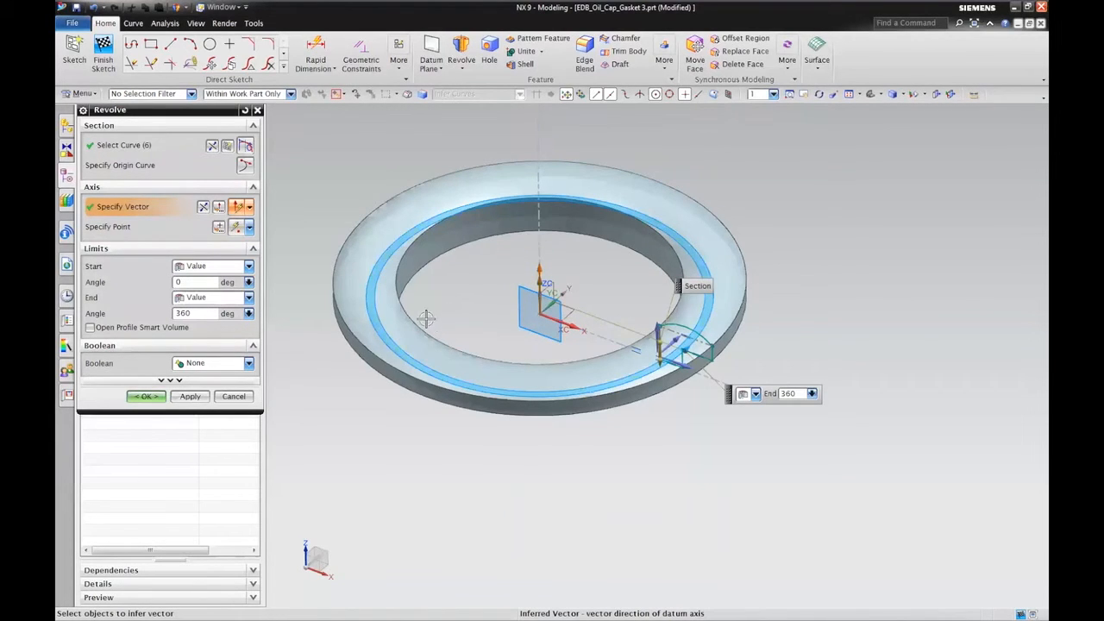
mouse_move(478, 335)
middle_mouse_down()
mouse_move(490, 274)
mouse_move(473, 318)
middle_mouse_up()
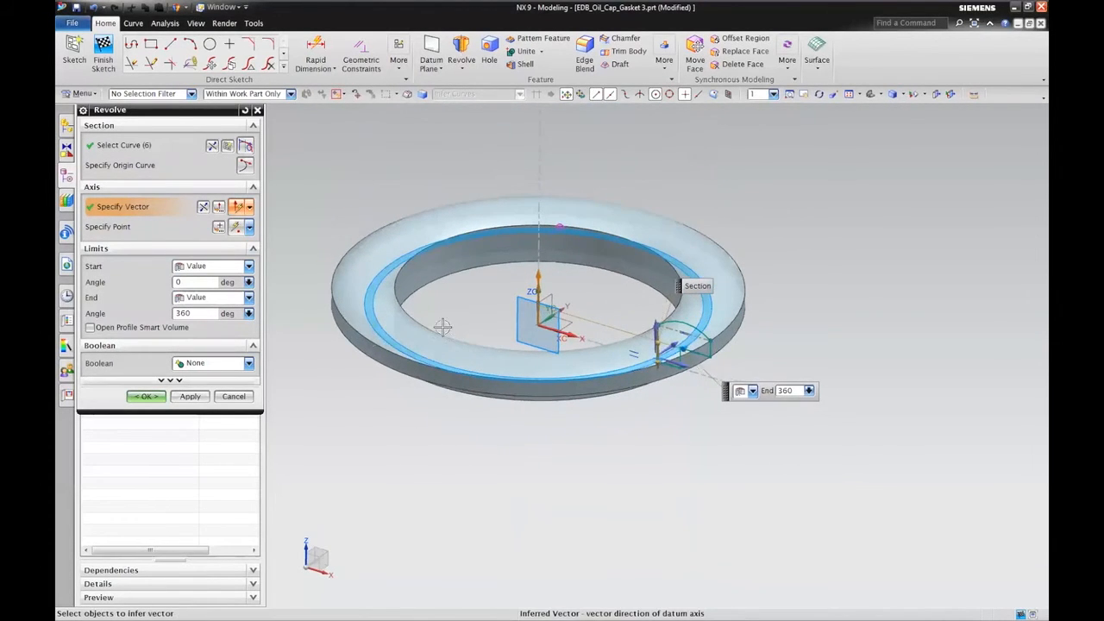
middle_click(327, 385)
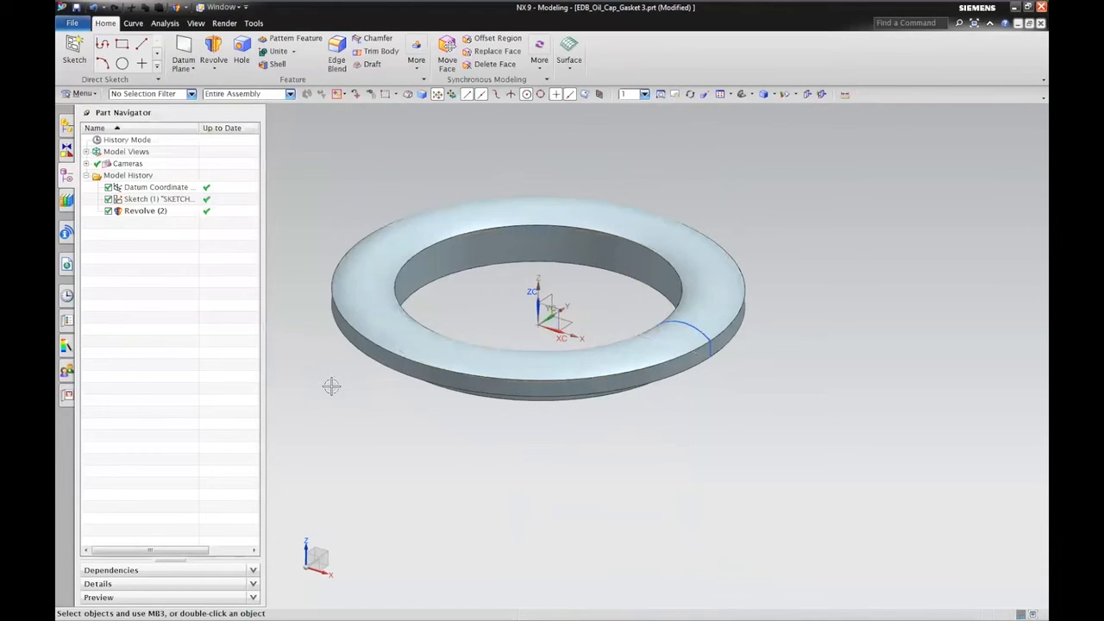
middle_click_drag(509, 435, 523, 461)
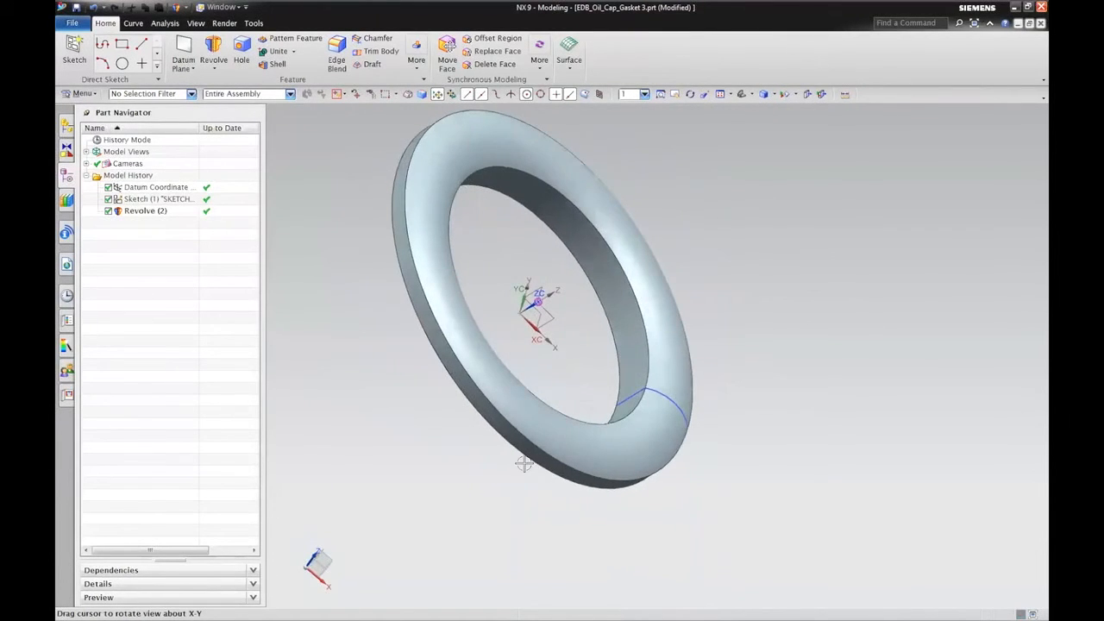
left_click(76, 8)
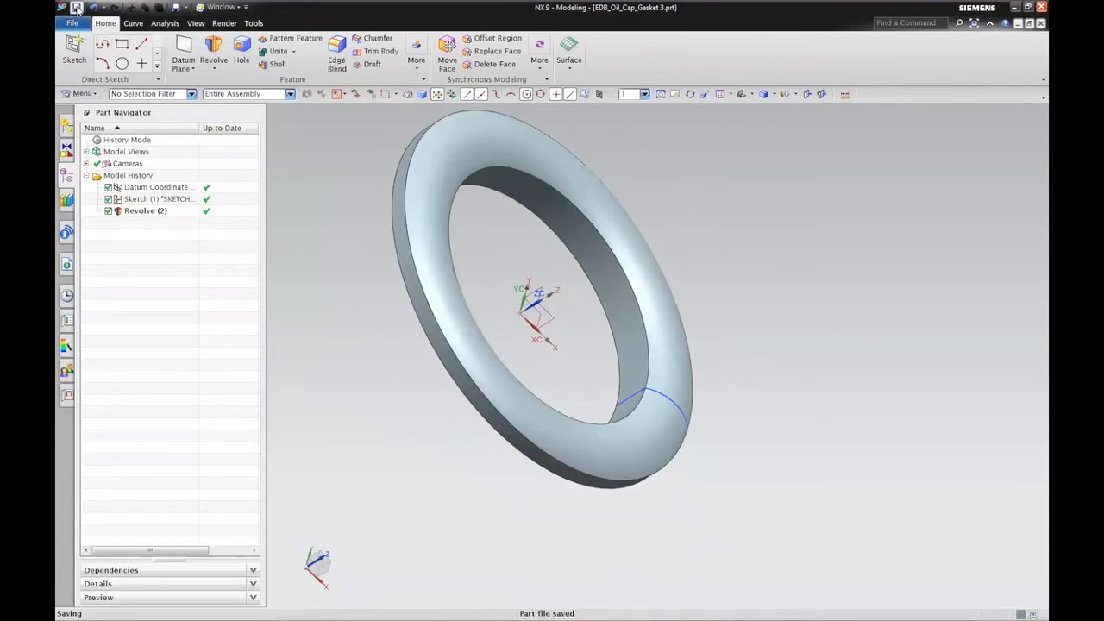